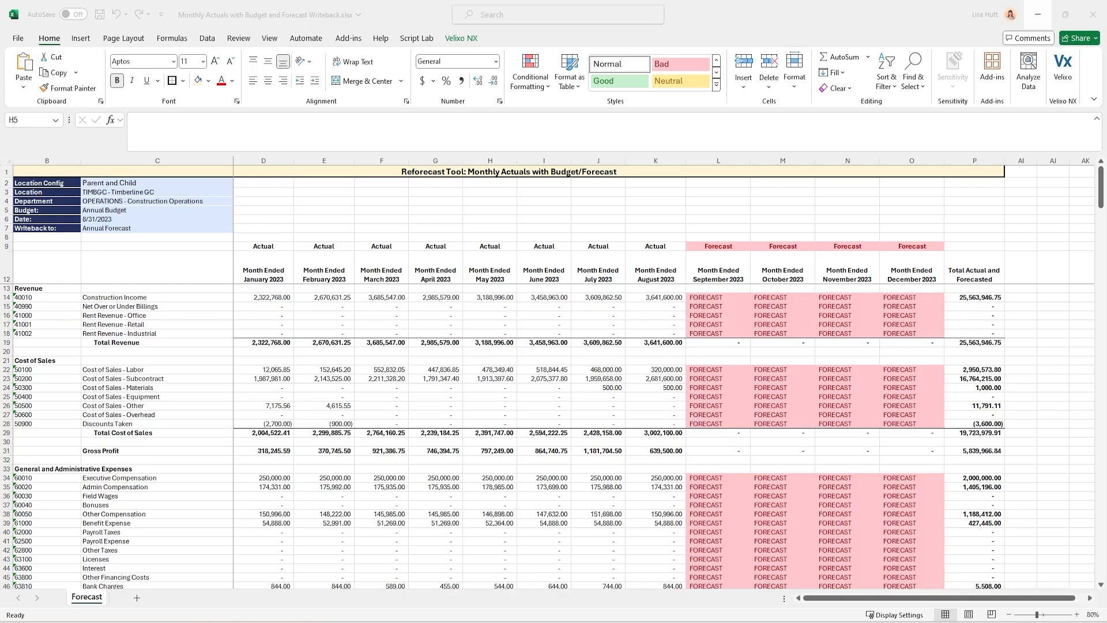
Inspect the formulas behind the January Net Over or Under Billings actual and the September Construction Income forecast
click(466, 211)
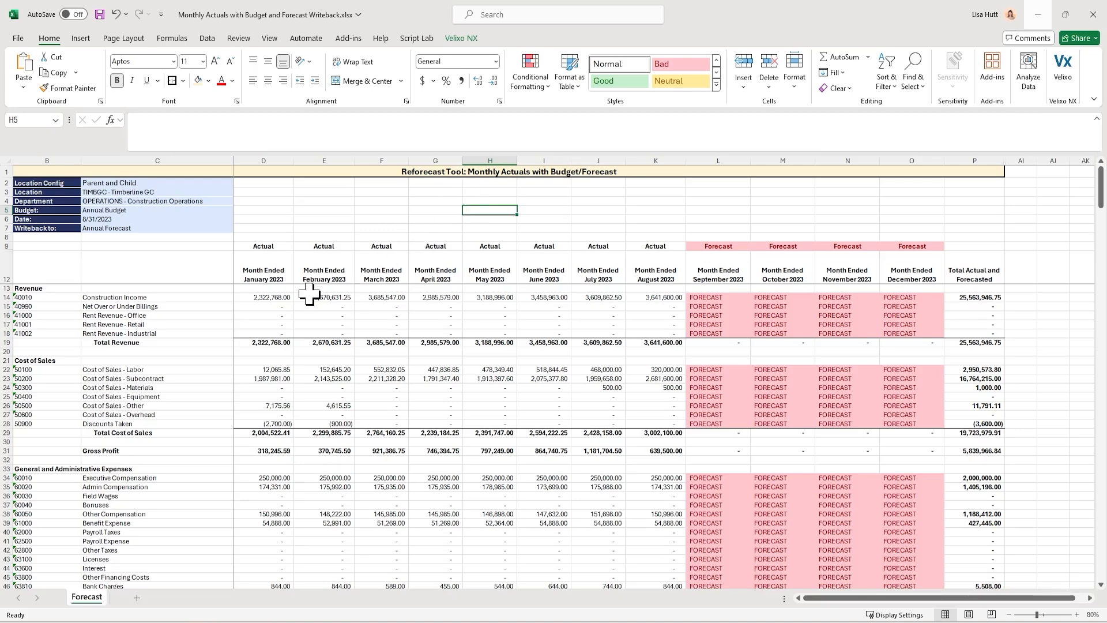
click(279, 305)
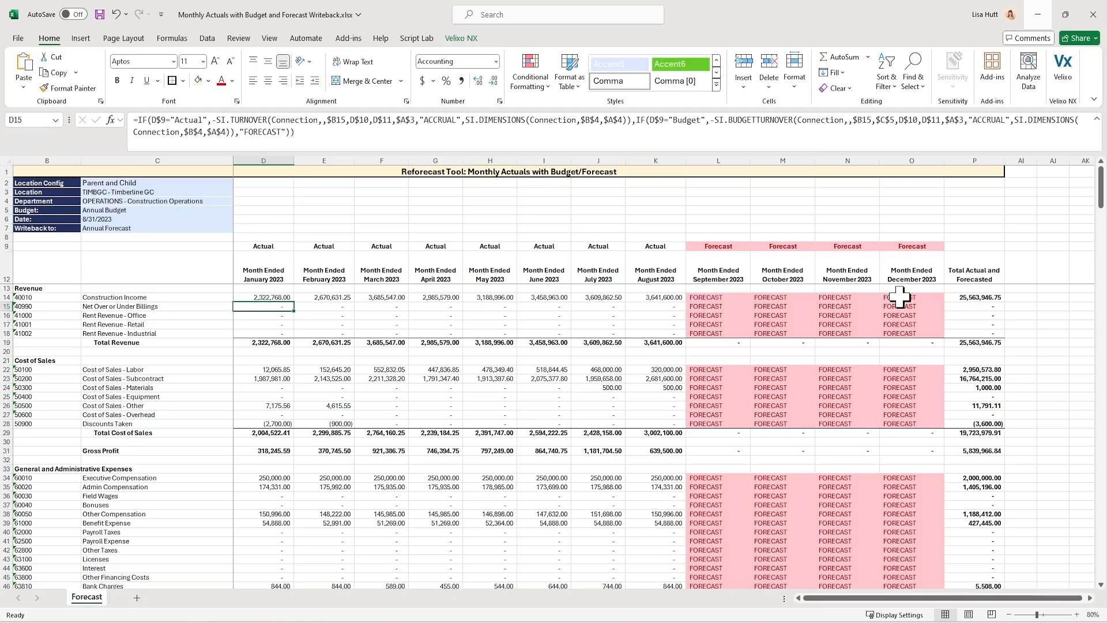
click(537, 224)
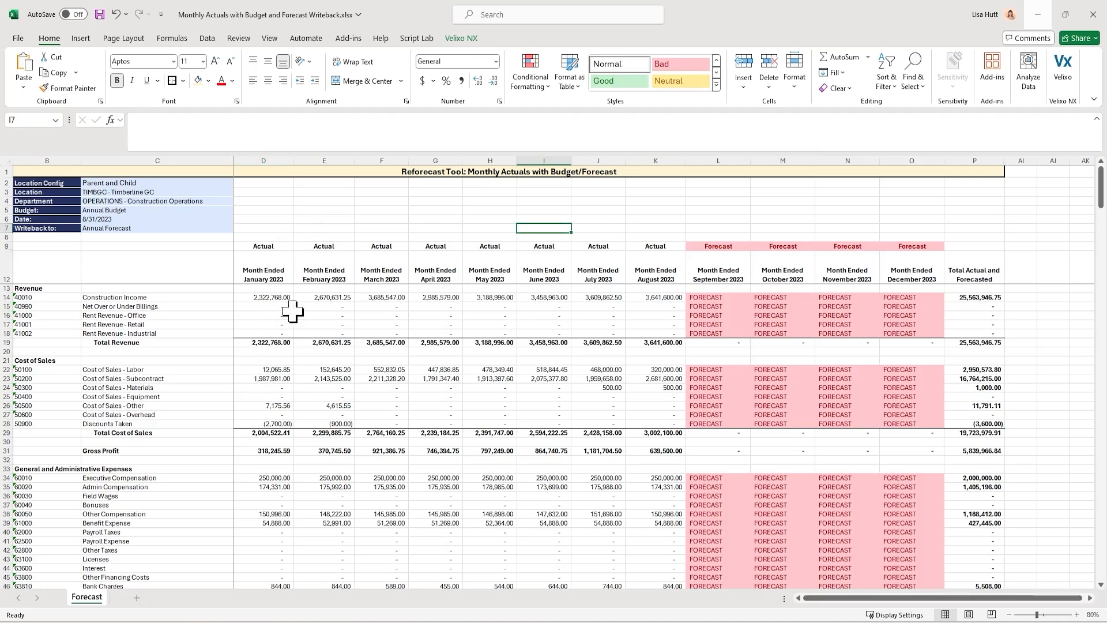
click(709, 298)
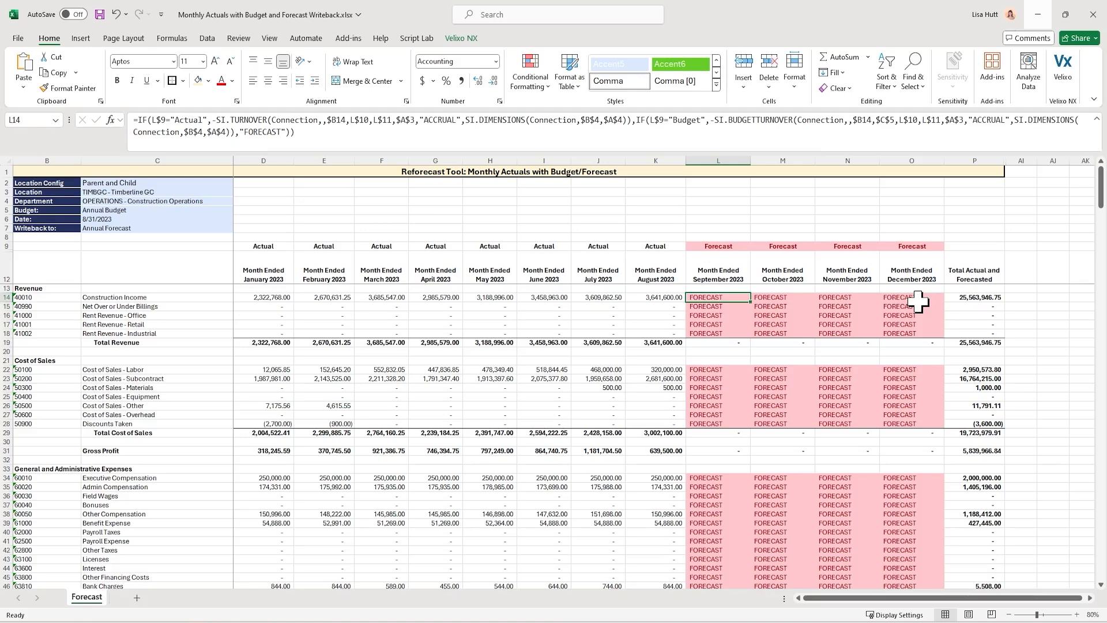
click(715, 193)
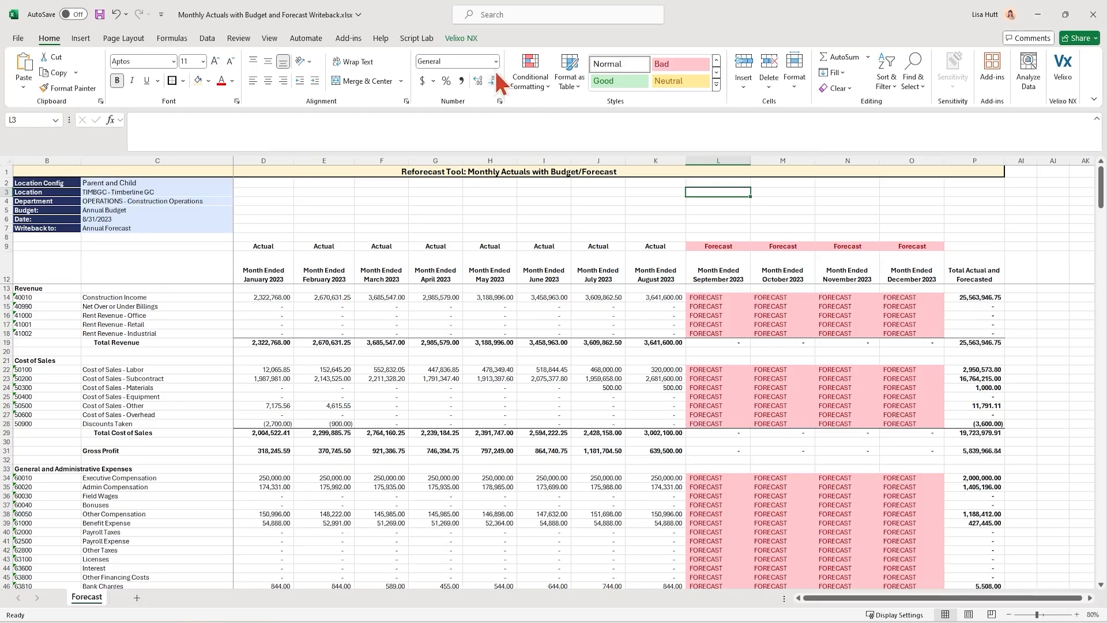
Check the Sage Intacct connection in Velixo NX's Connection Manager, then close the manager
click(468, 41)
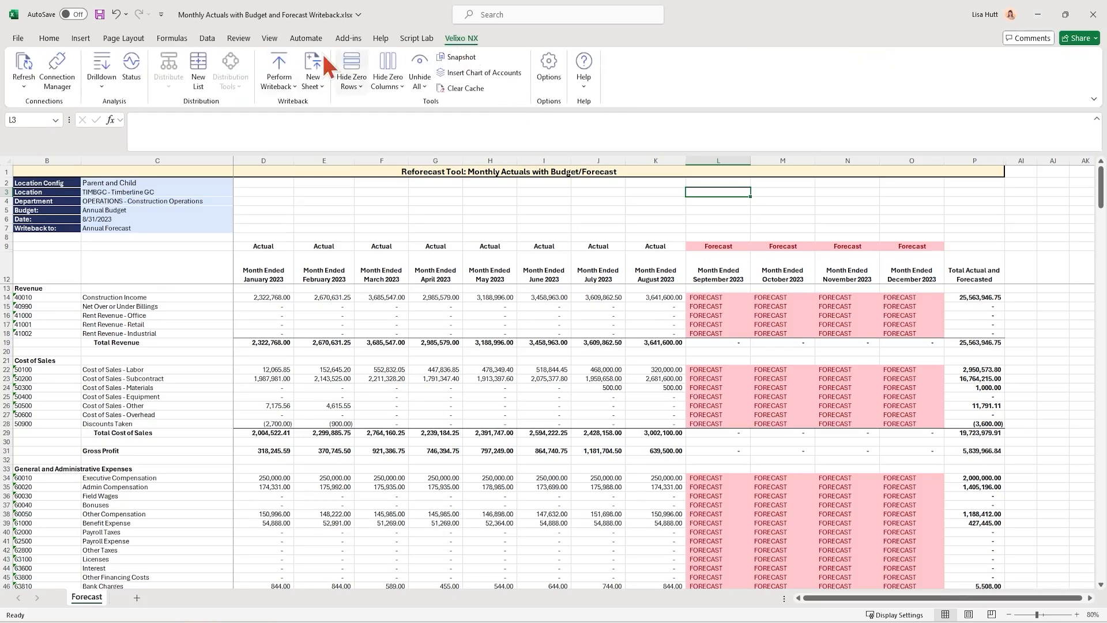
click(48, 72)
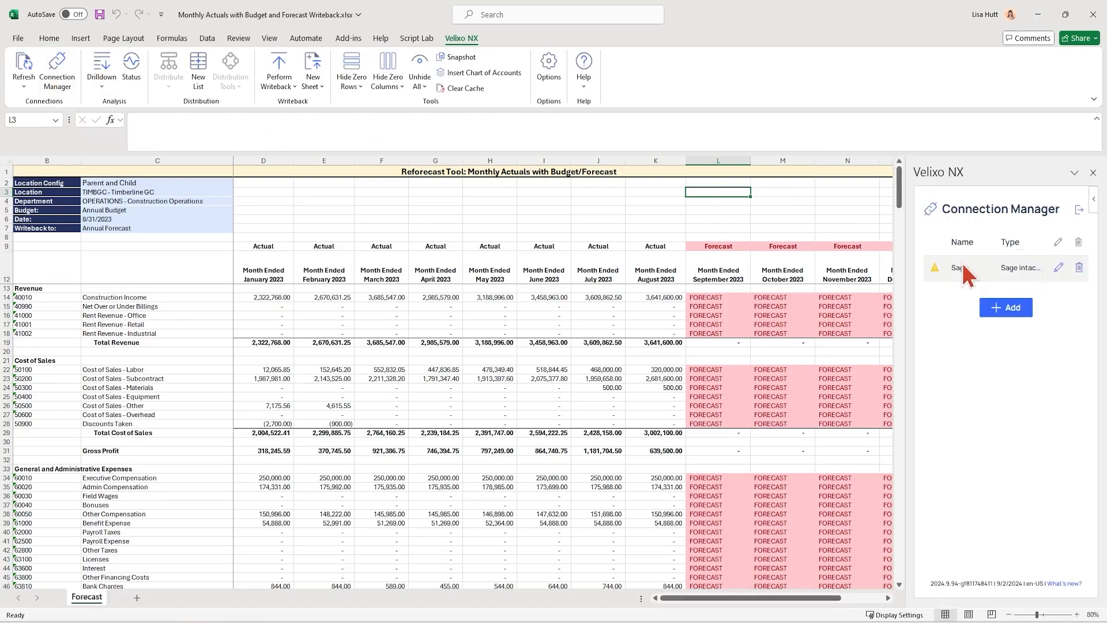
click(479, 219)
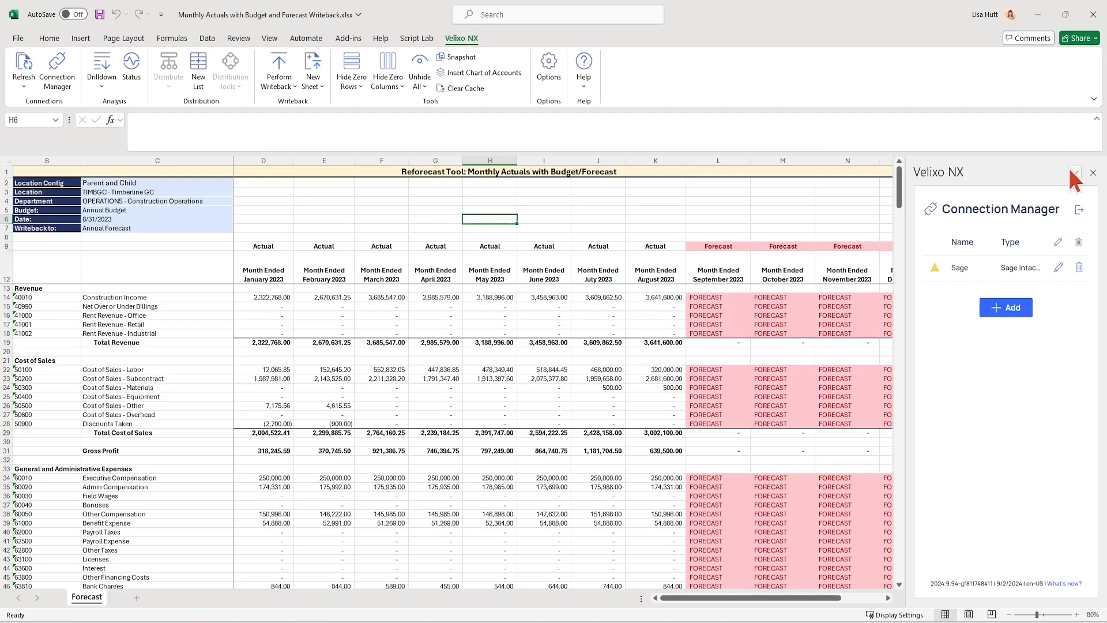
click(1092, 172)
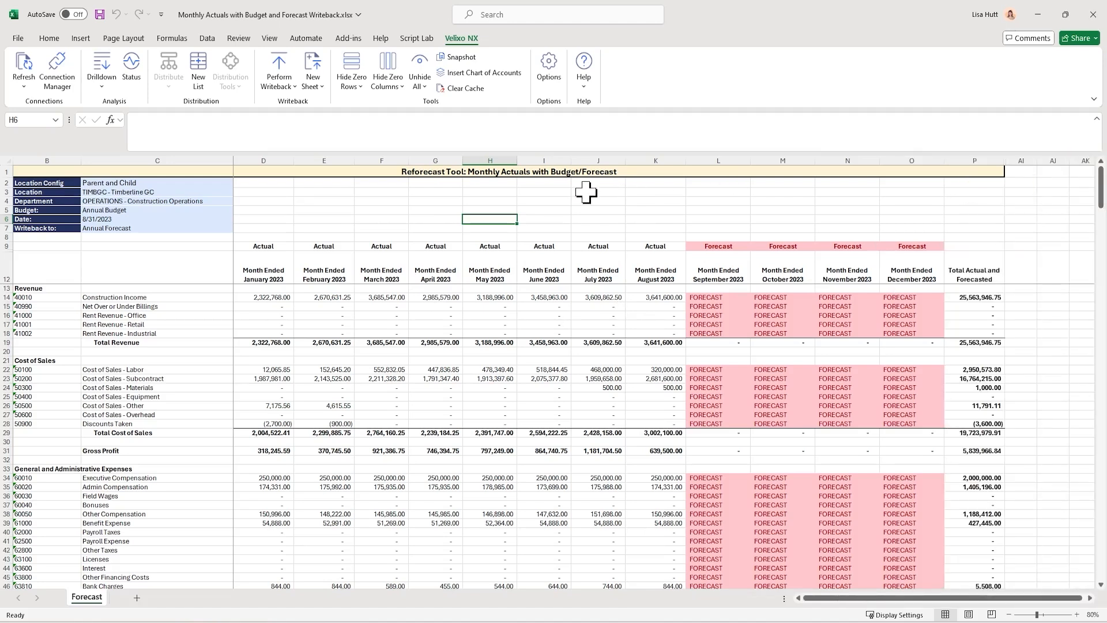
Examine the January–August actuals in the first two revenue rows and the January Other Compensation formula
click(324, 211)
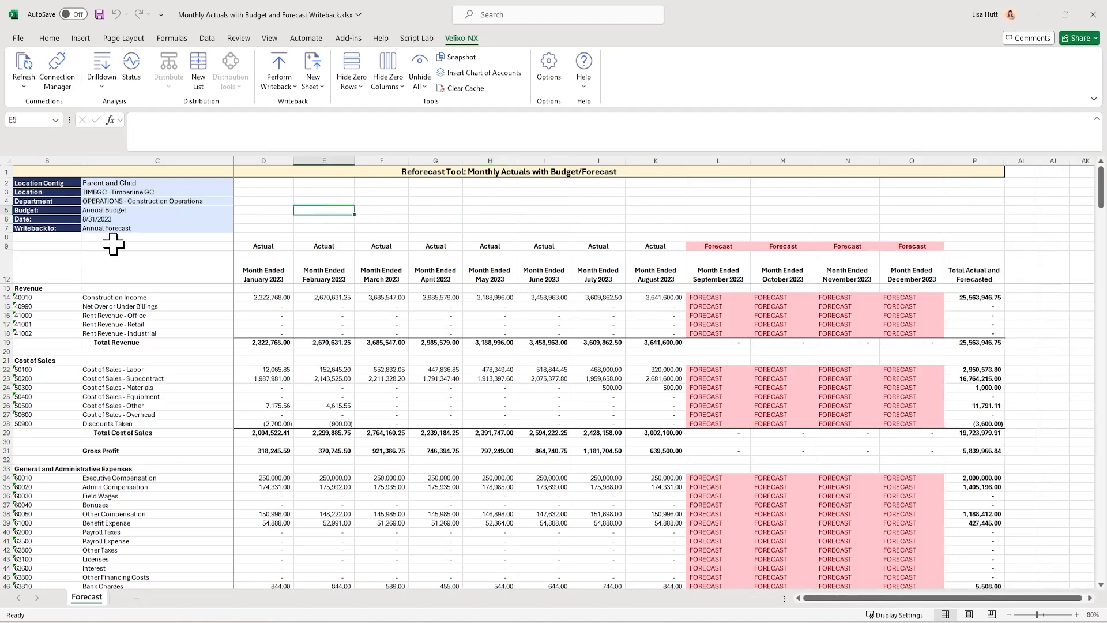
drag(270, 294, 678, 306)
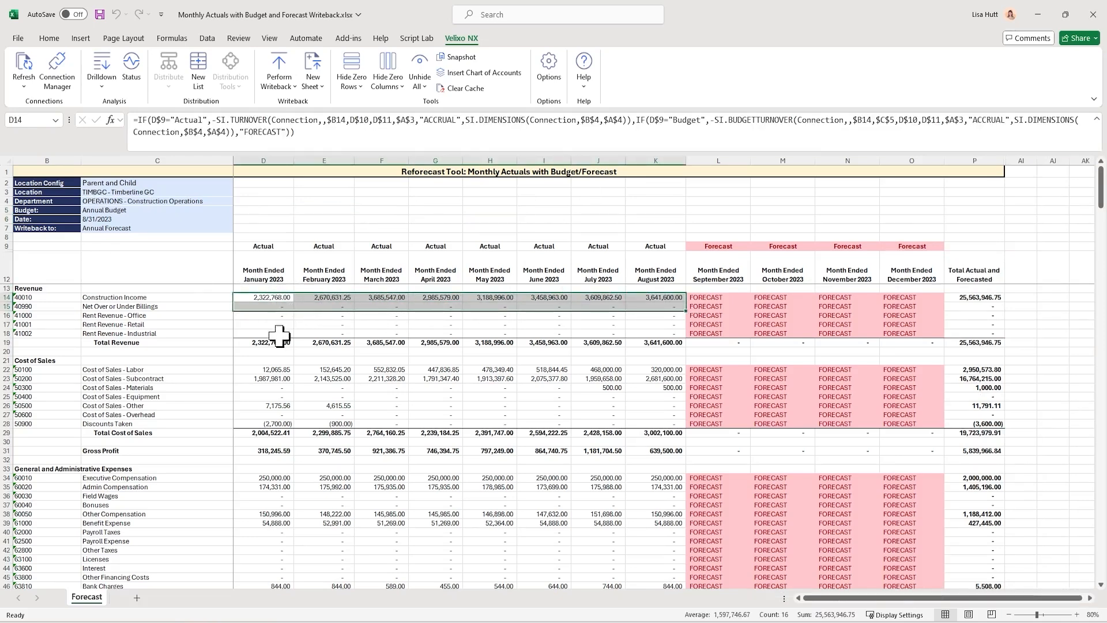
click(277, 513)
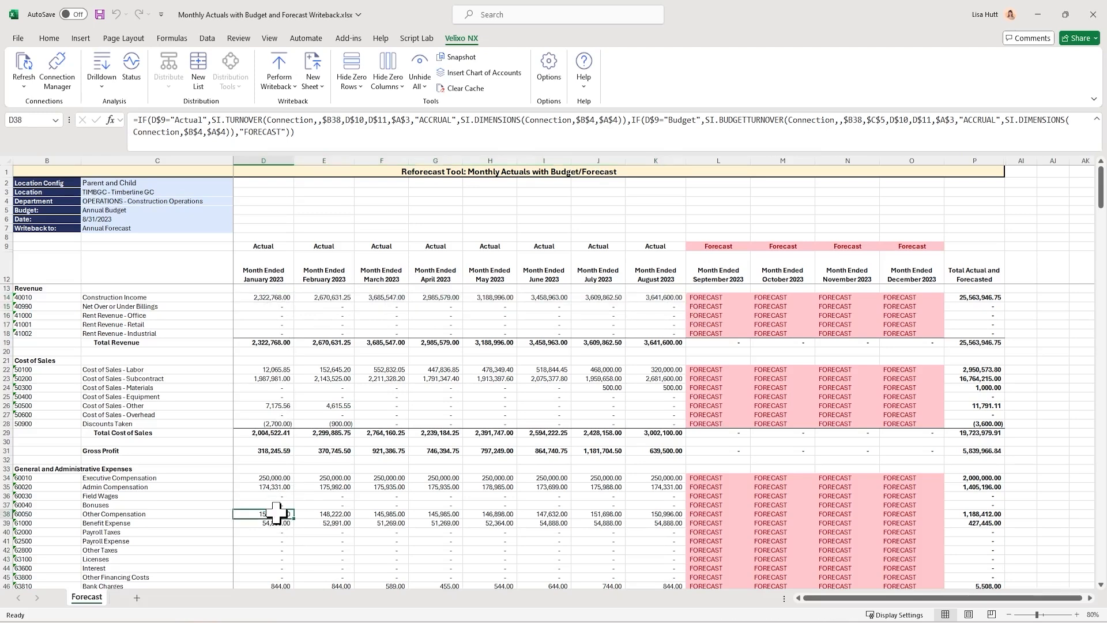
Refresh the Velixo data on the current sheet and close the refresh status
click(27, 63)
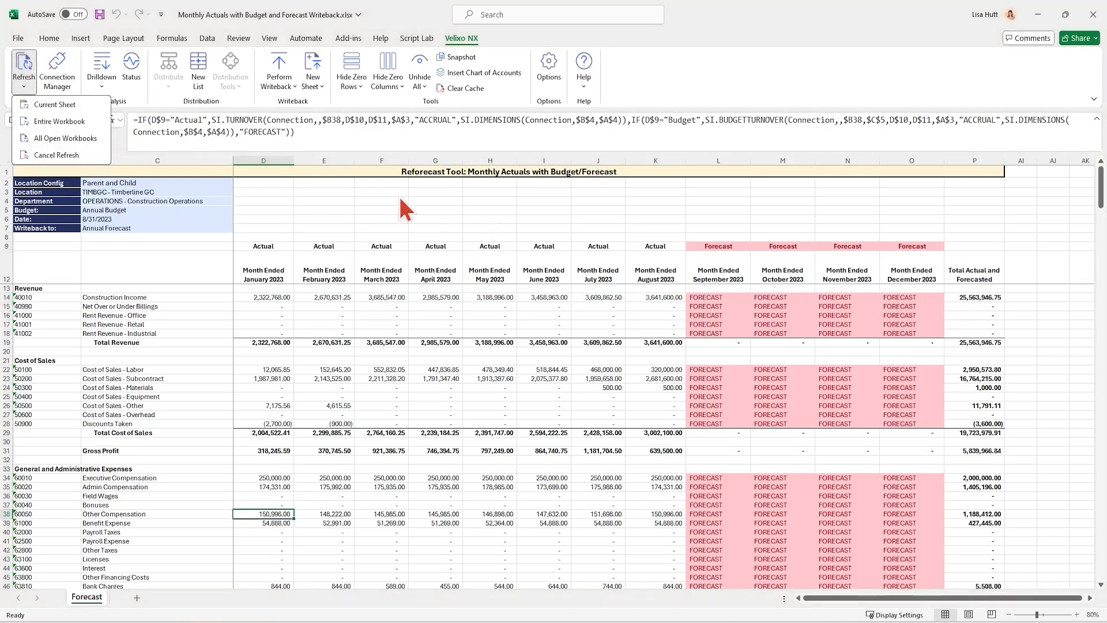
click(84, 105)
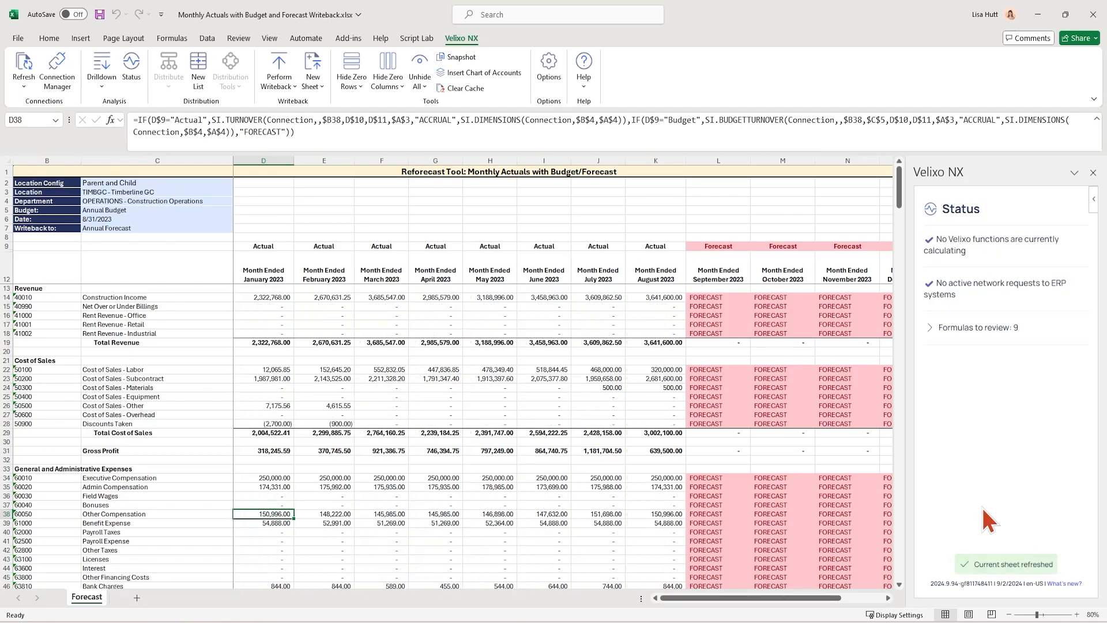
click(741, 220)
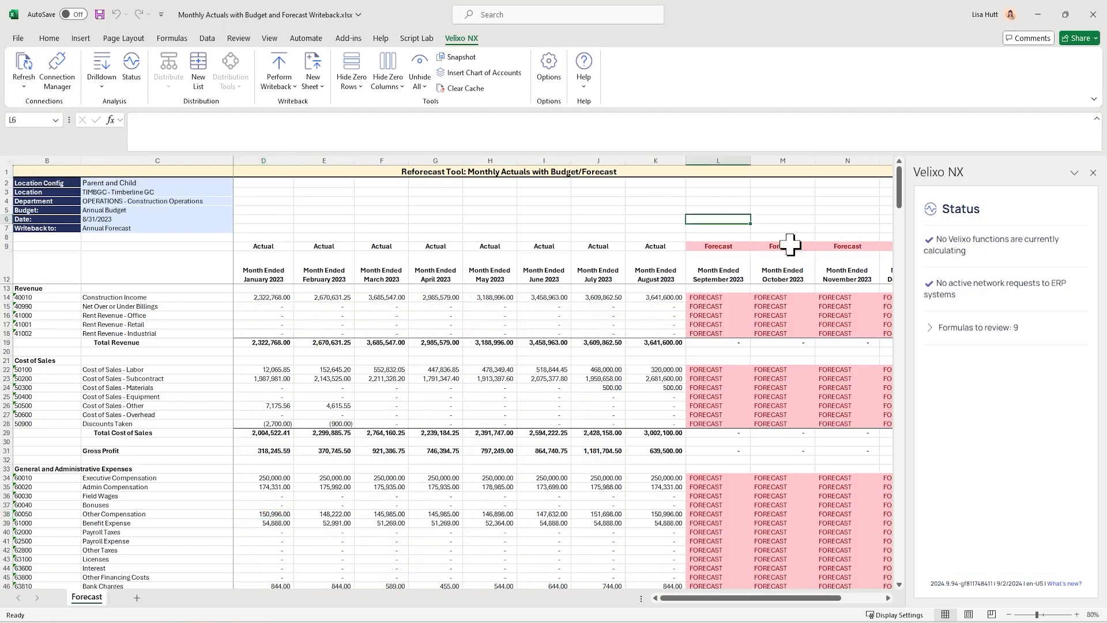
click(1093, 173)
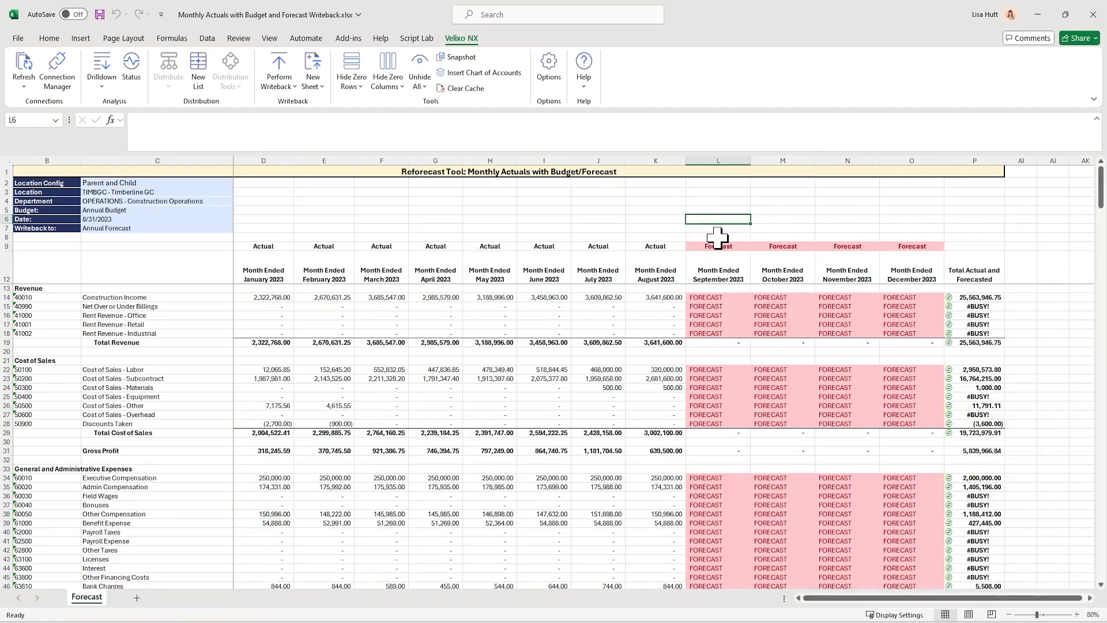
Examine the forecast cells for September to December, from Construction Income down to the general and administrative expenses
click(721, 297)
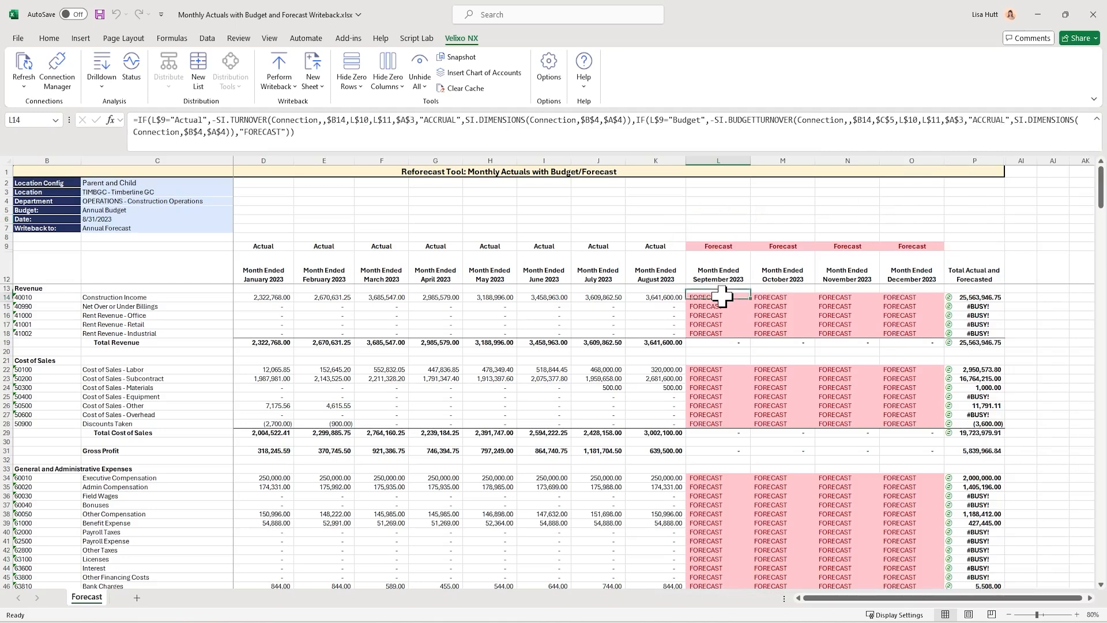
drag(721, 296, 907, 297)
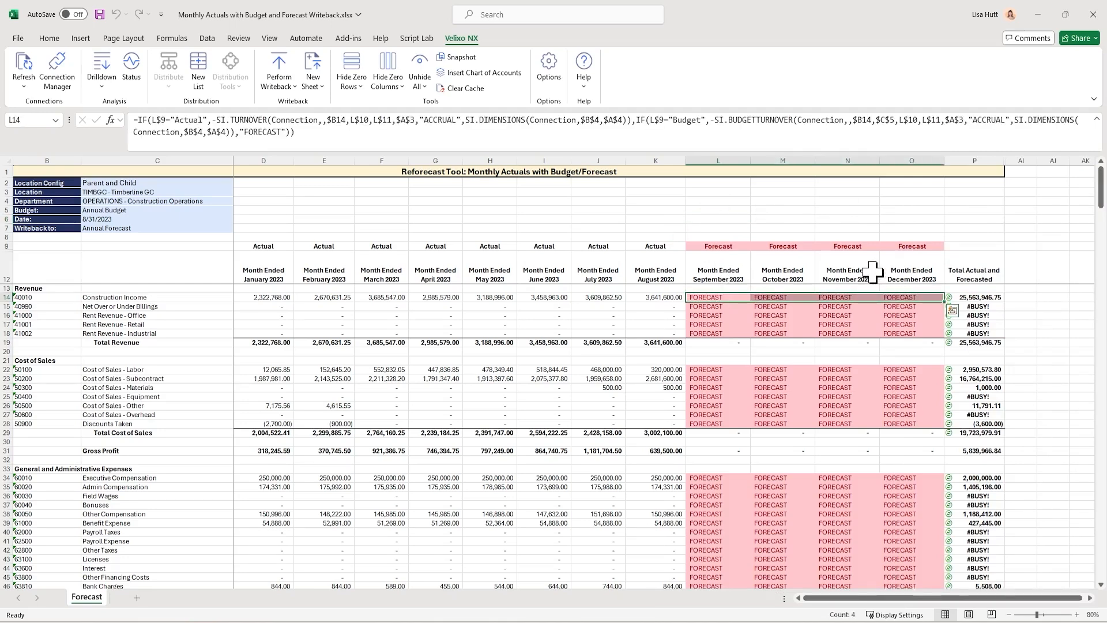
click(783, 219)
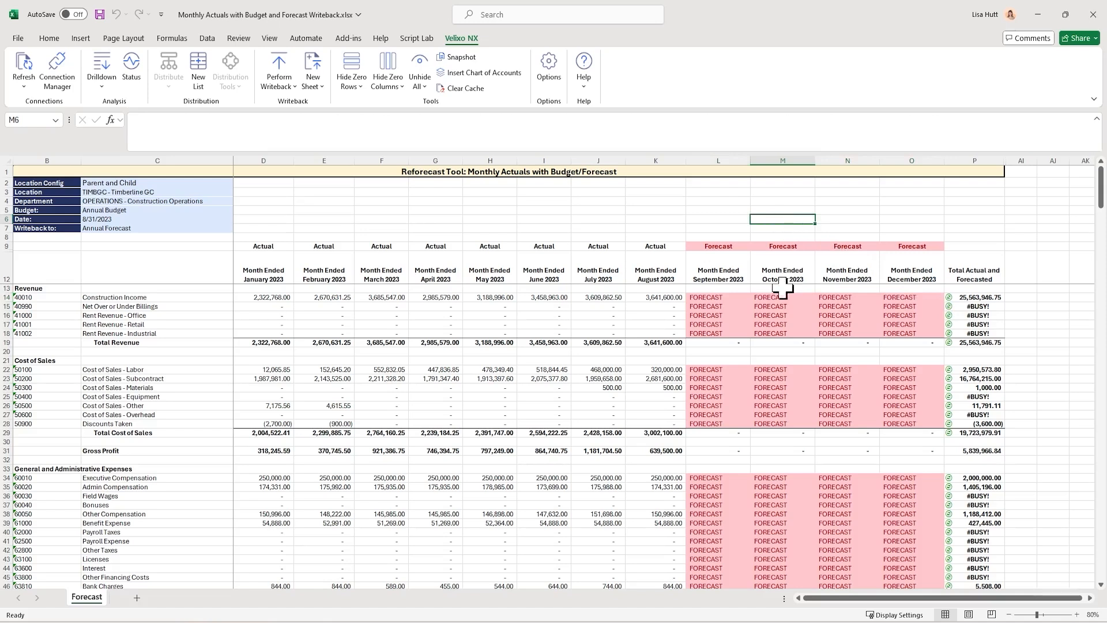
click(725, 244)
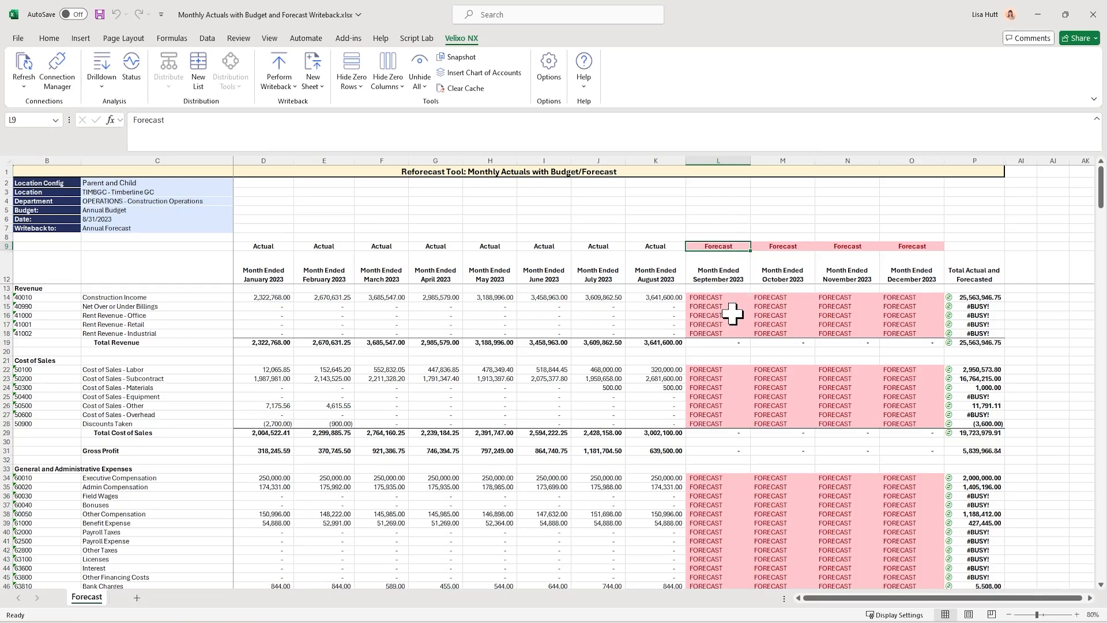
click(719, 520)
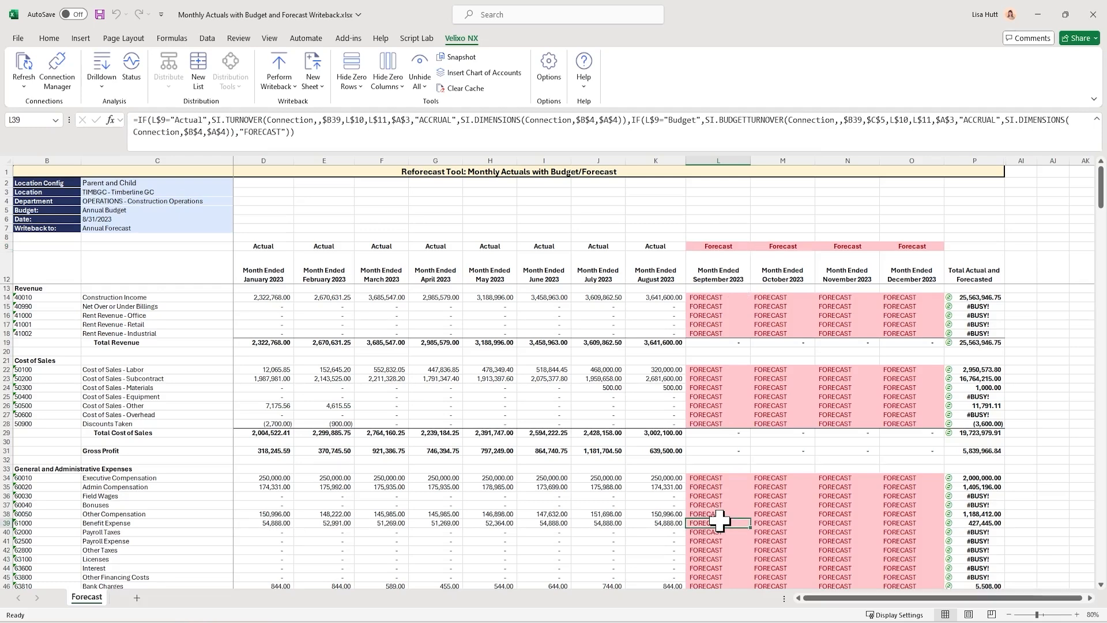
scroll(719, 521, down, 4)
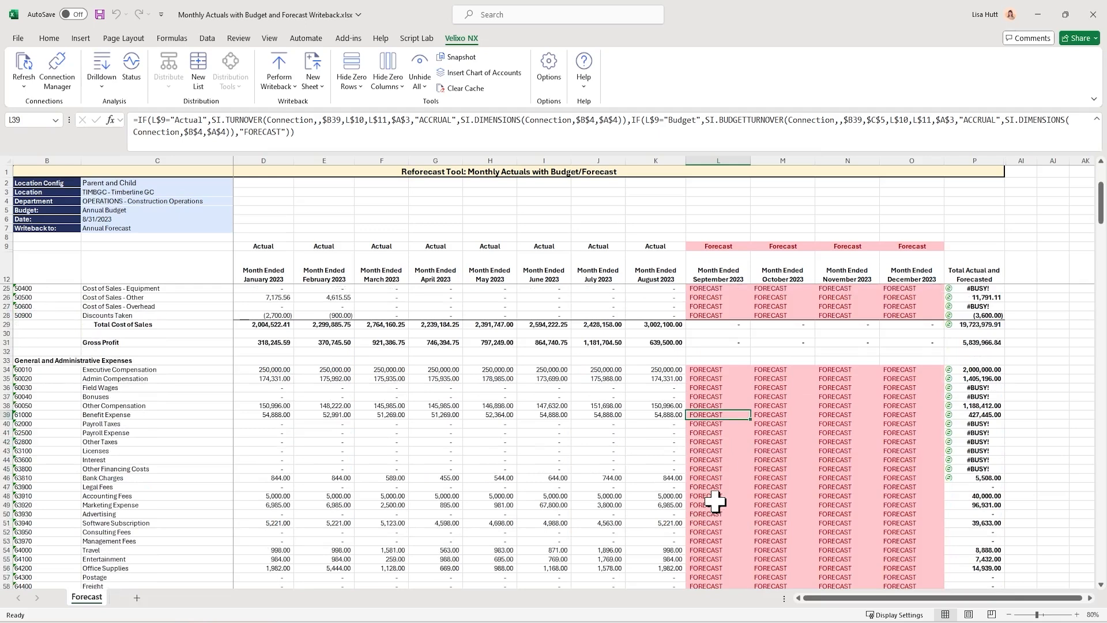
click(715, 503)
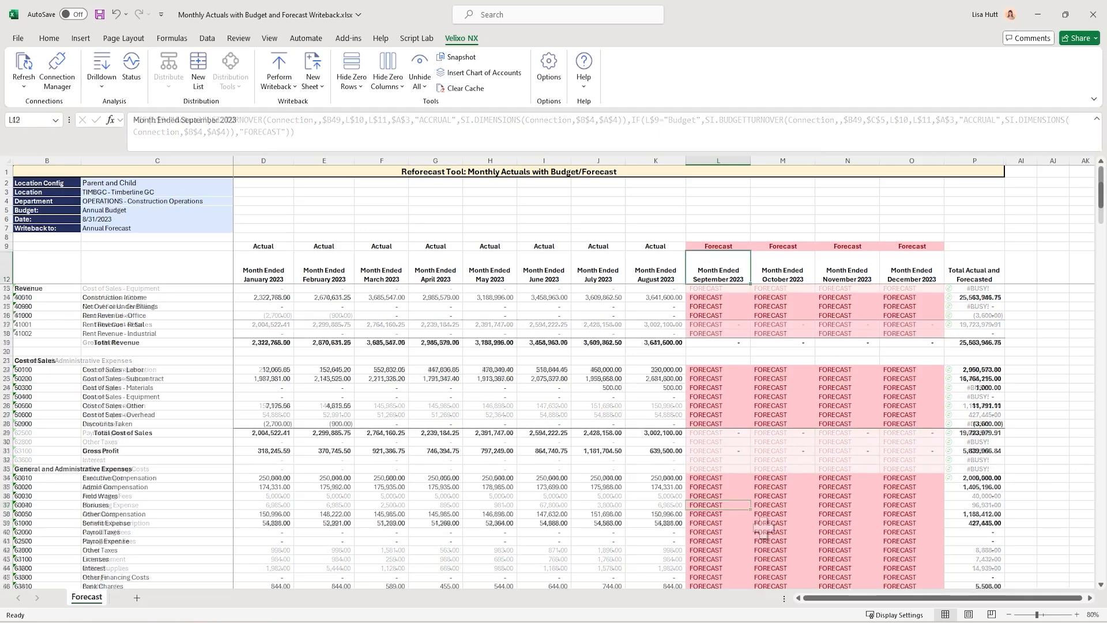
Change the September 2023 column type in L9 to Budget
click(729, 246)
text(Budget)
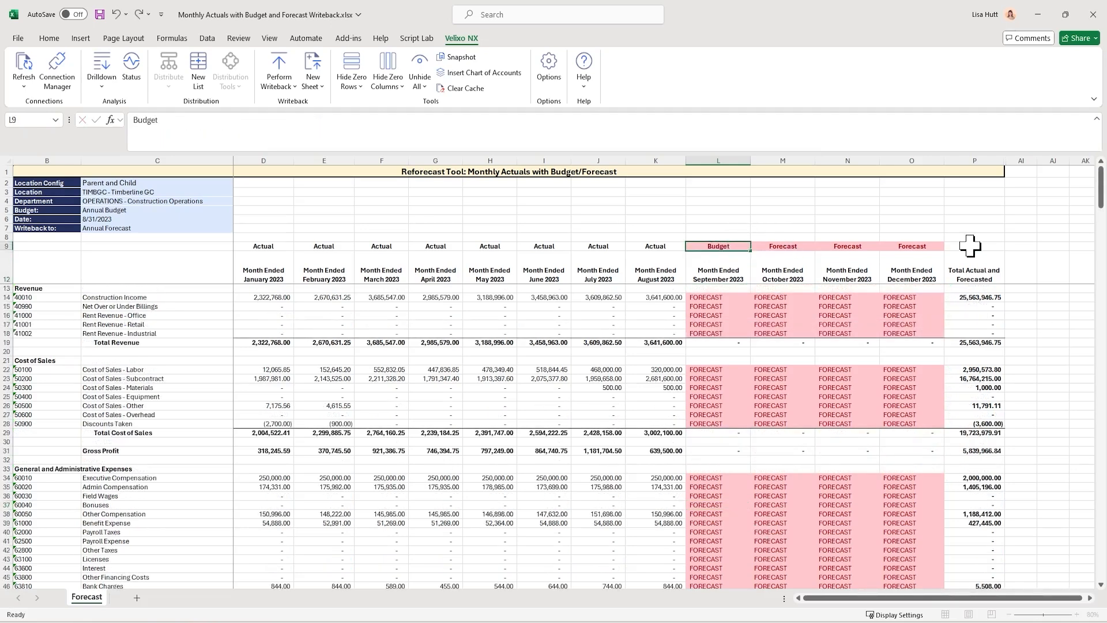
key(Return)
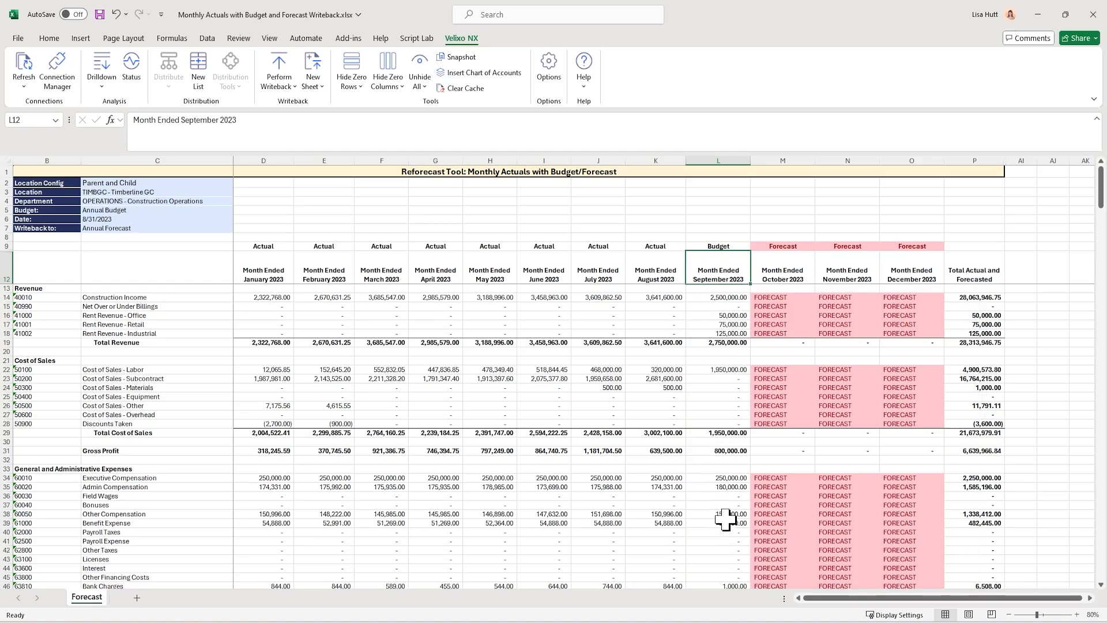
Review the September budget amounts for Benefit Expense and Marketing Expense, and compare the Marketing Expense row with the remaining forecast months
click(729, 523)
scroll(730, 510, down, 5)
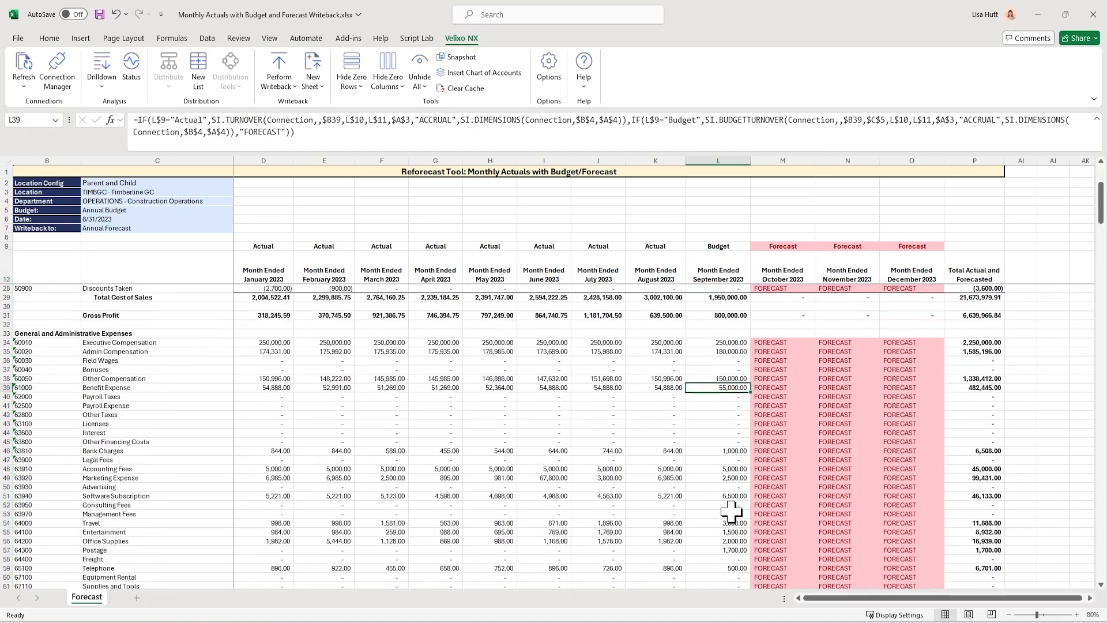
click(728, 478)
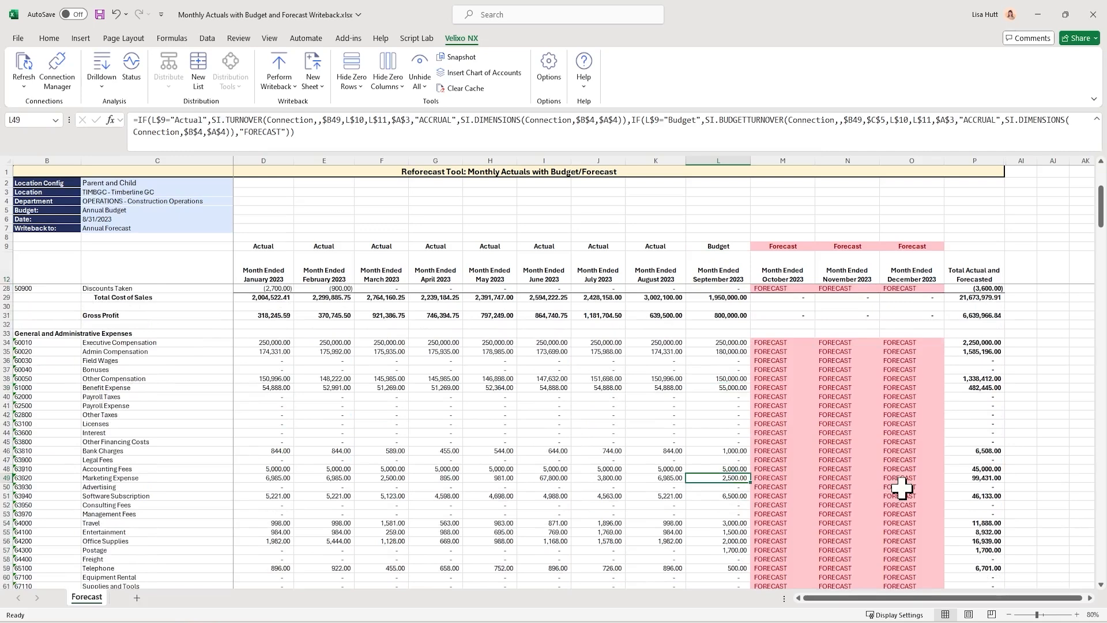
key(Right)
key(Right)
key(Right)
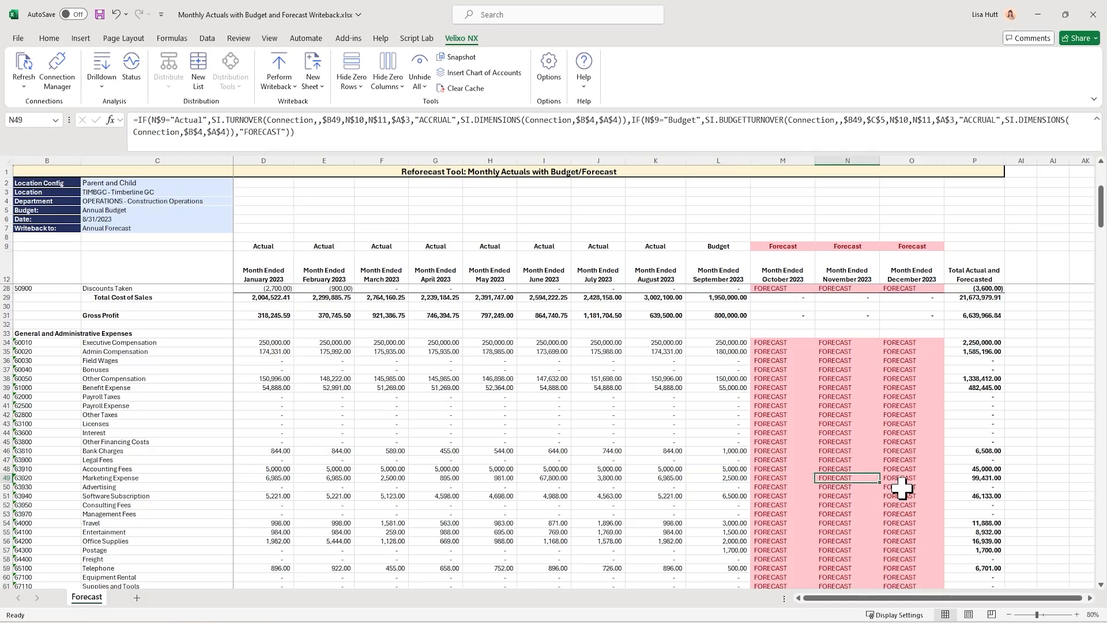
key(Left)
key(Left)
key(Left)
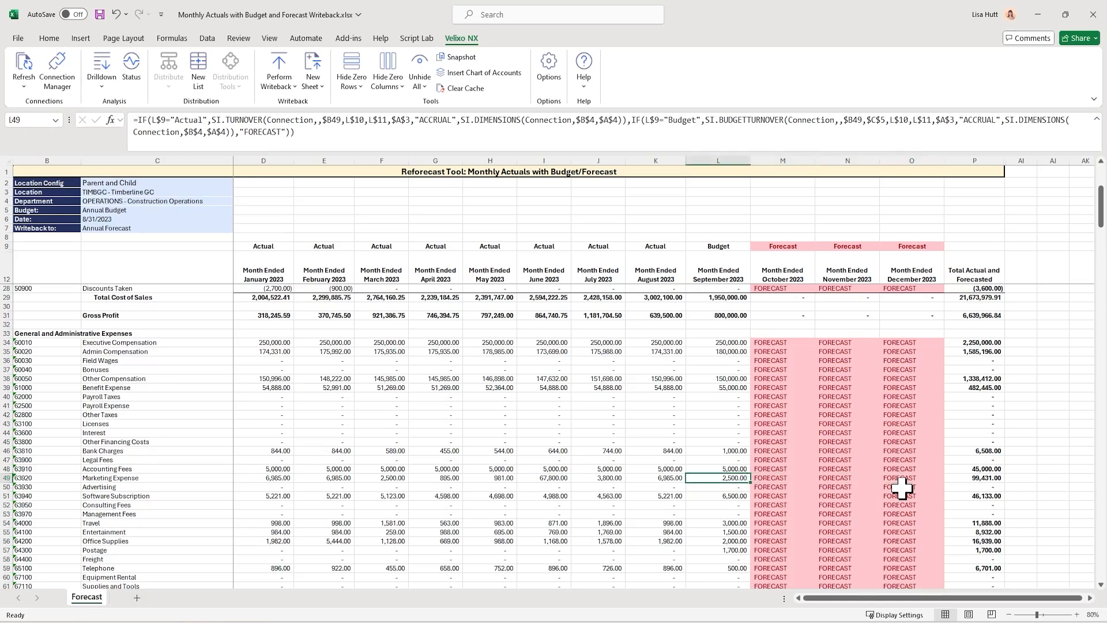
Copy the Budget column type from September 2023 to October, November and December 2023 in M9:O9
click(744, 245)
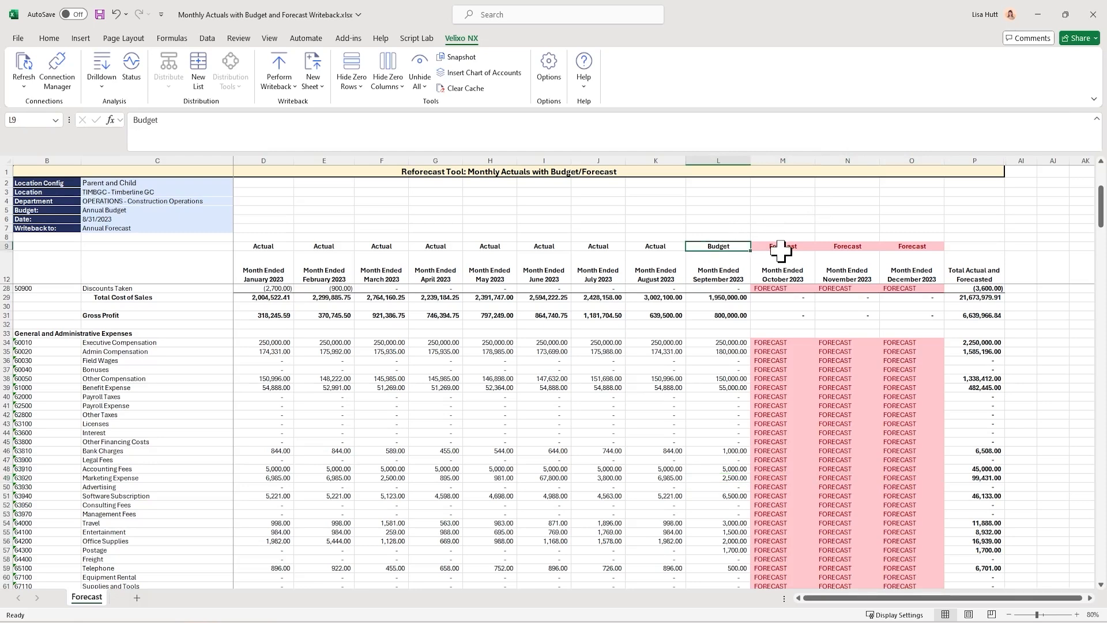
key(ctrl+c)
key(Right)
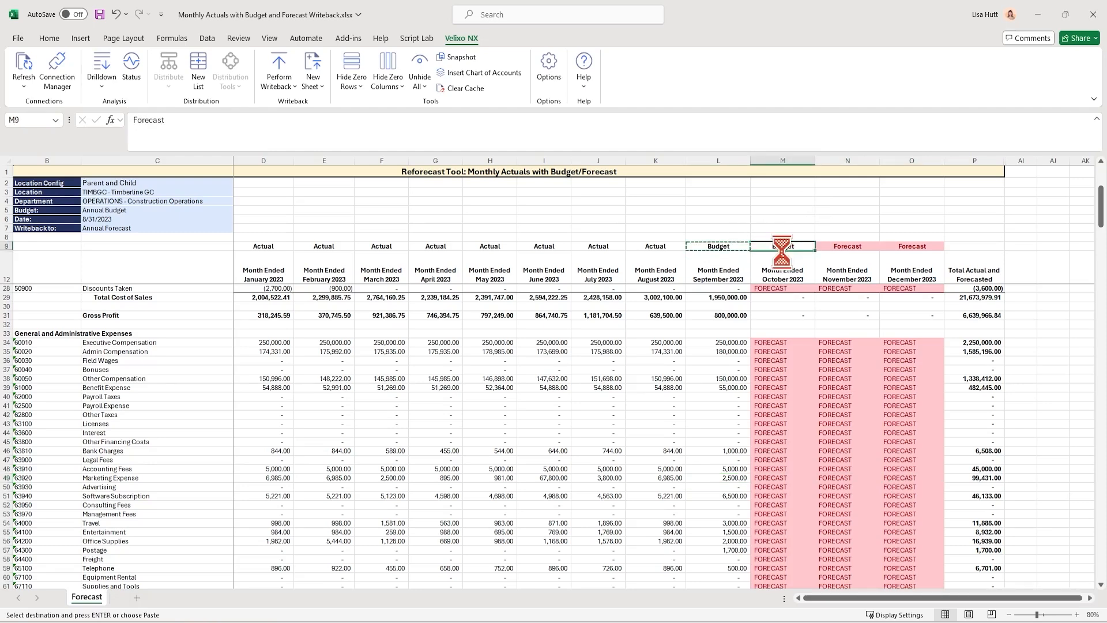
key(ctrl+v)
key(Right)
key(ctrl+v)
key(Right)
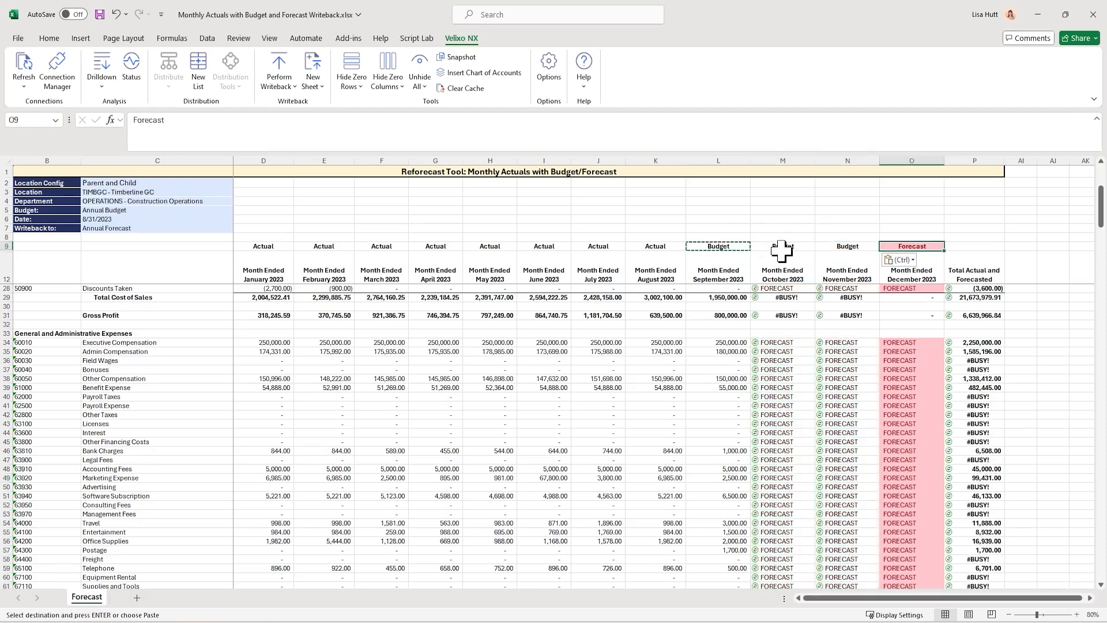
key(ctrl+v)
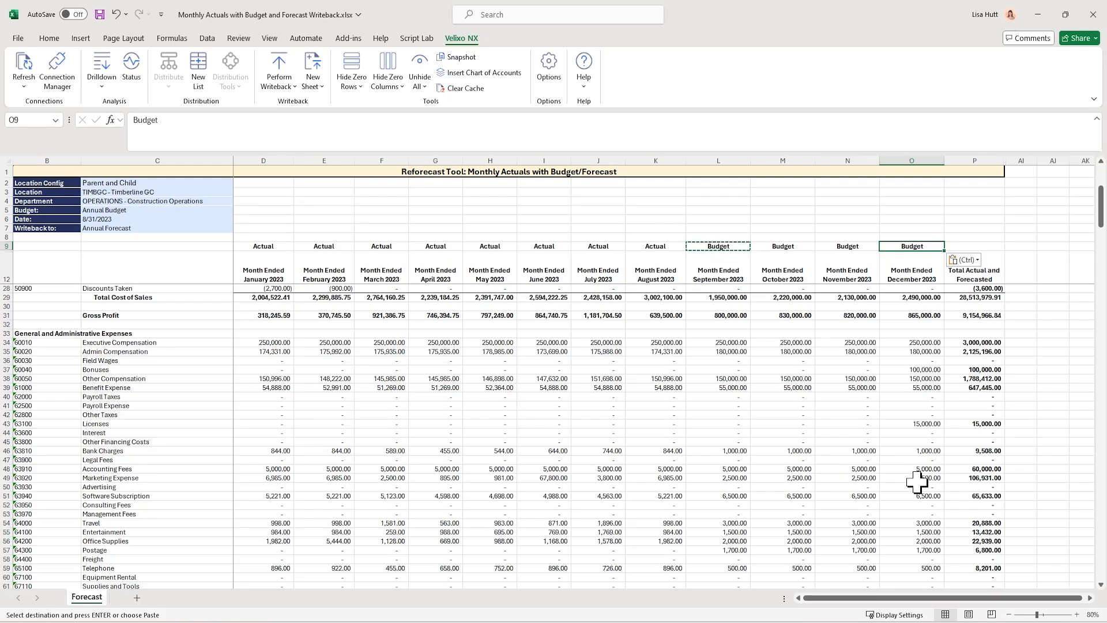
Examine the September–December budget amounts from Accounting Fees down to Telephone in L48:O59
click(732, 479)
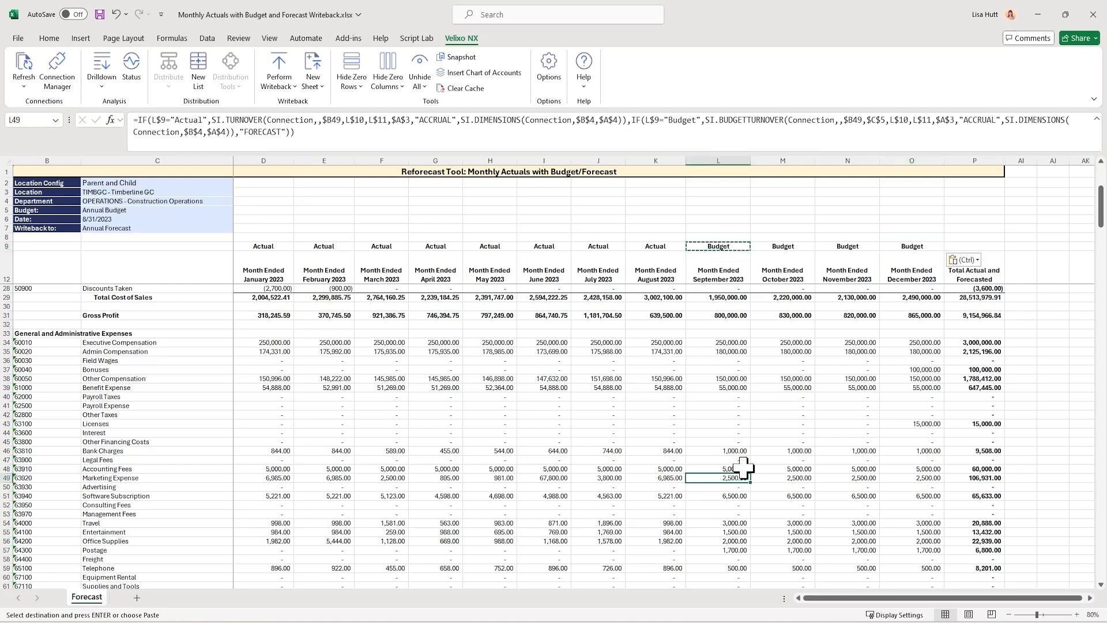
drag(742, 466, 933, 569)
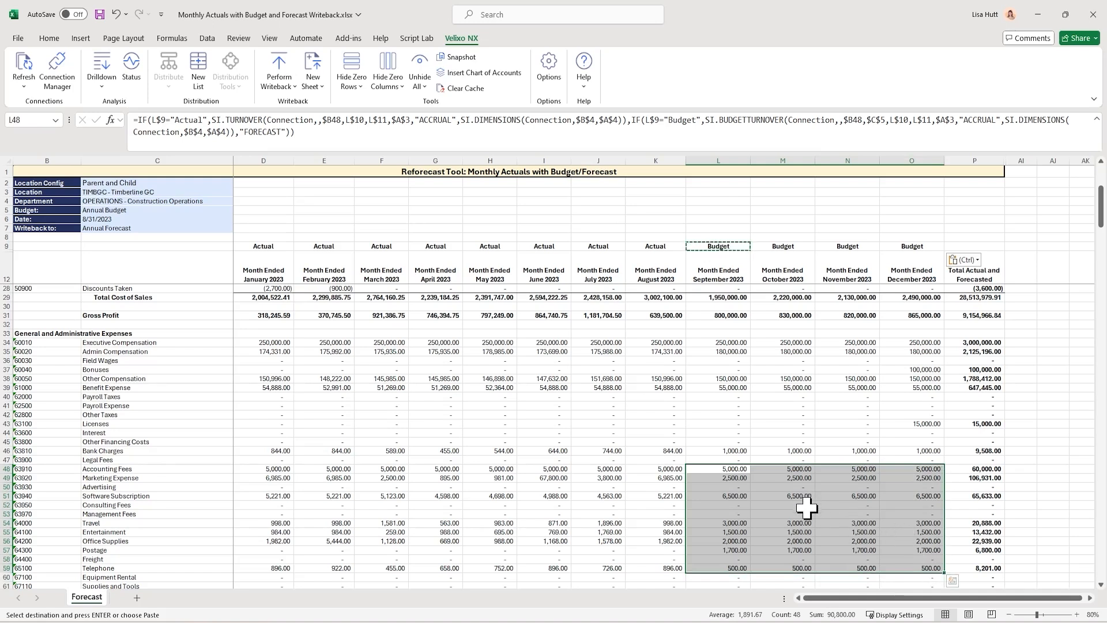
Copy the September–December budget amounts in L48:O57 as values only into the blank area starting at AI48
key(ctrl+c)
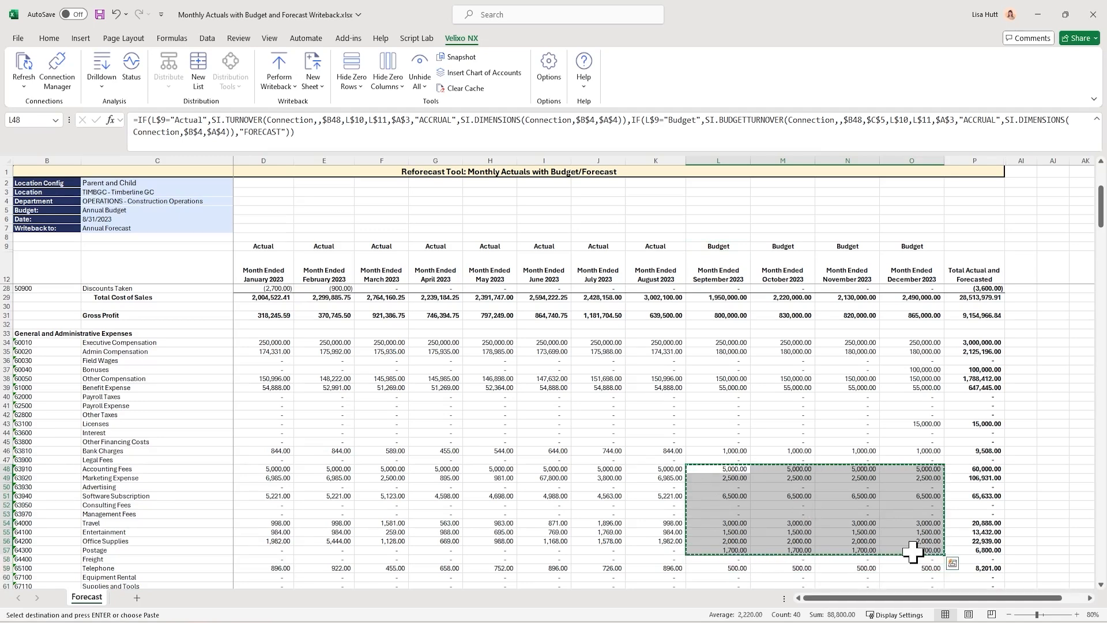
click(1025, 468)
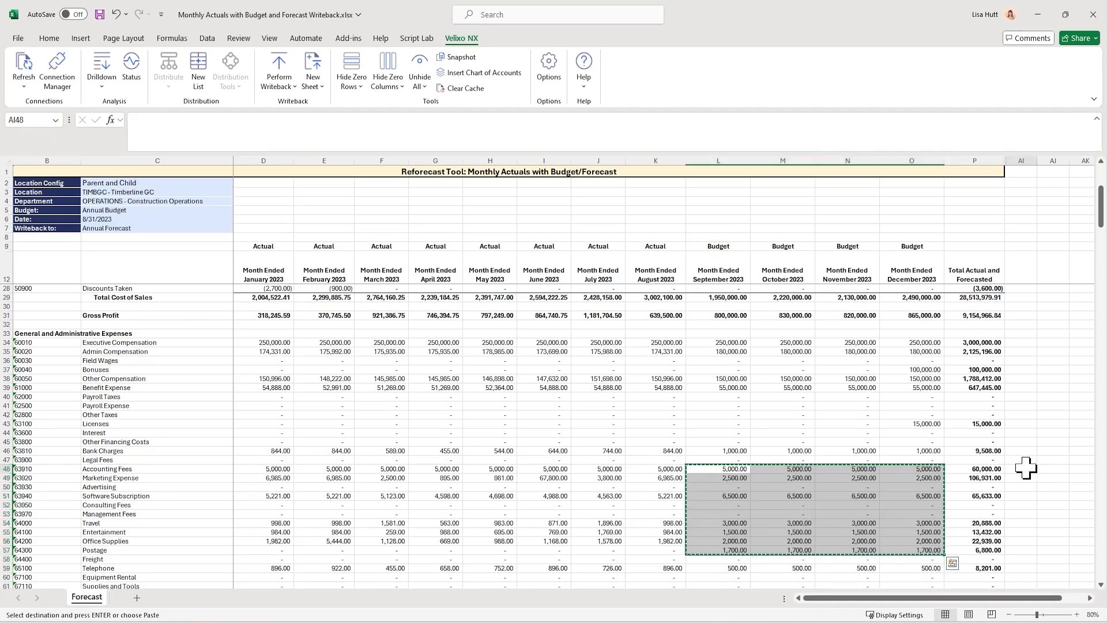
right_click(1026, 468)
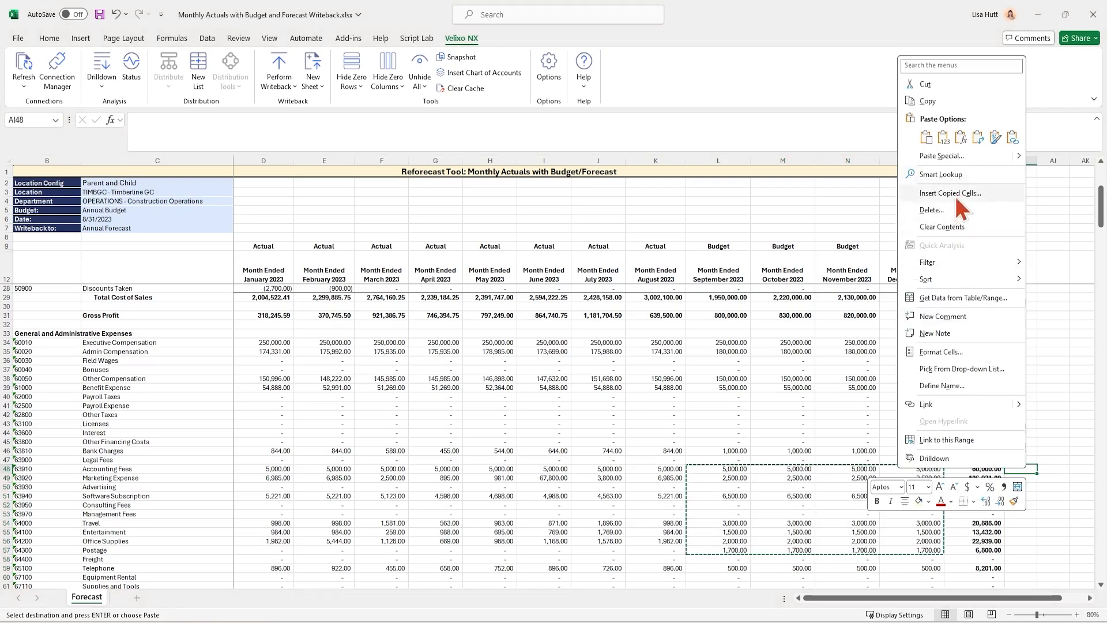
click(944, 138)
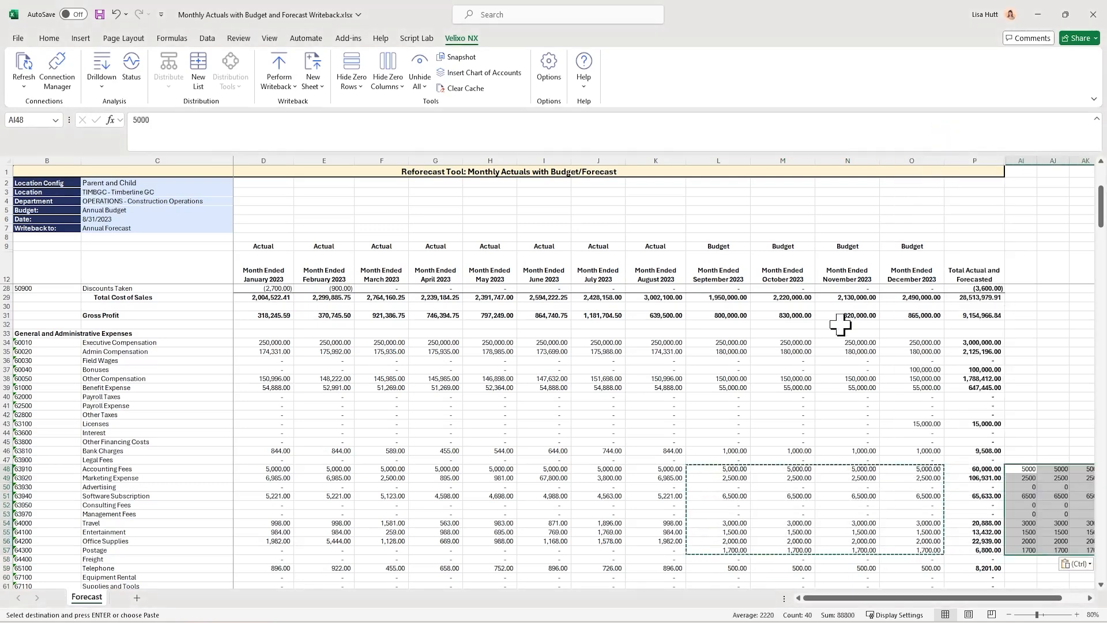
Change the September 2023 column type in L9 to Forecast
click(722, 244)
text(Foreca)
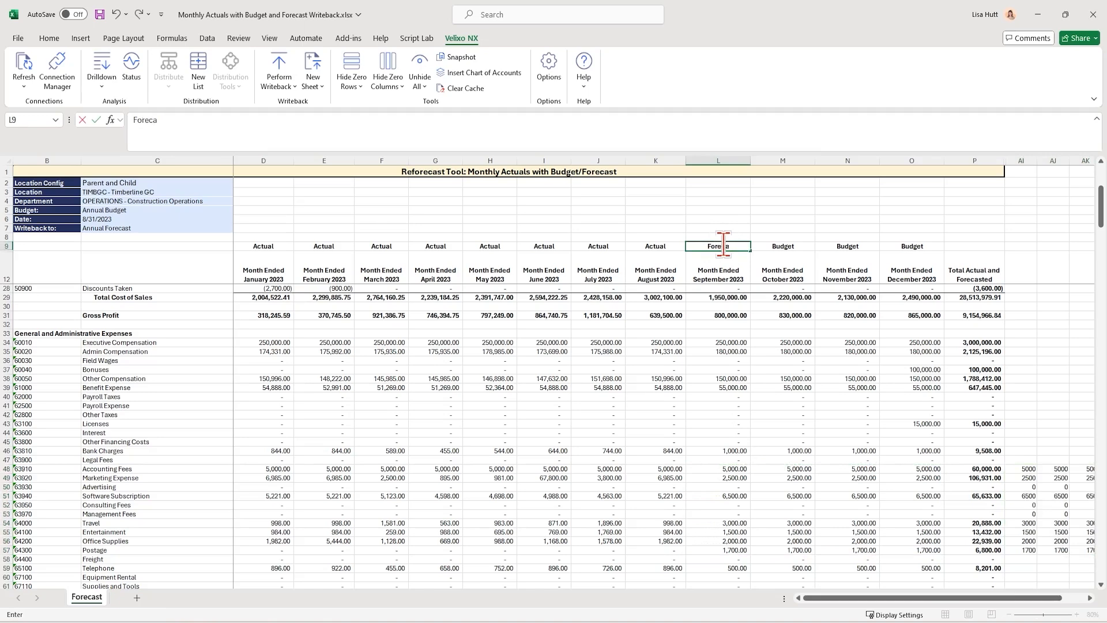
text(st)
key(Return)
key(Up)
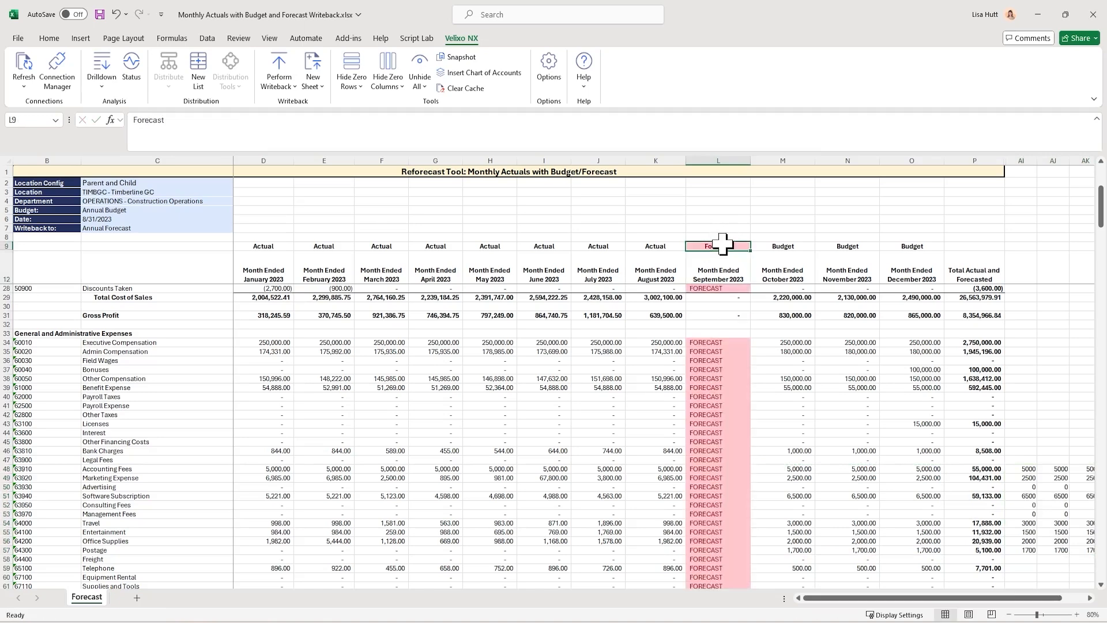
Copy the Forecast column type from September 2023 to October, November and December 2023 in M9:O9
key(ctrl+c)
key(shift+Right)
key(shift+Right)
key(ctrl+v)
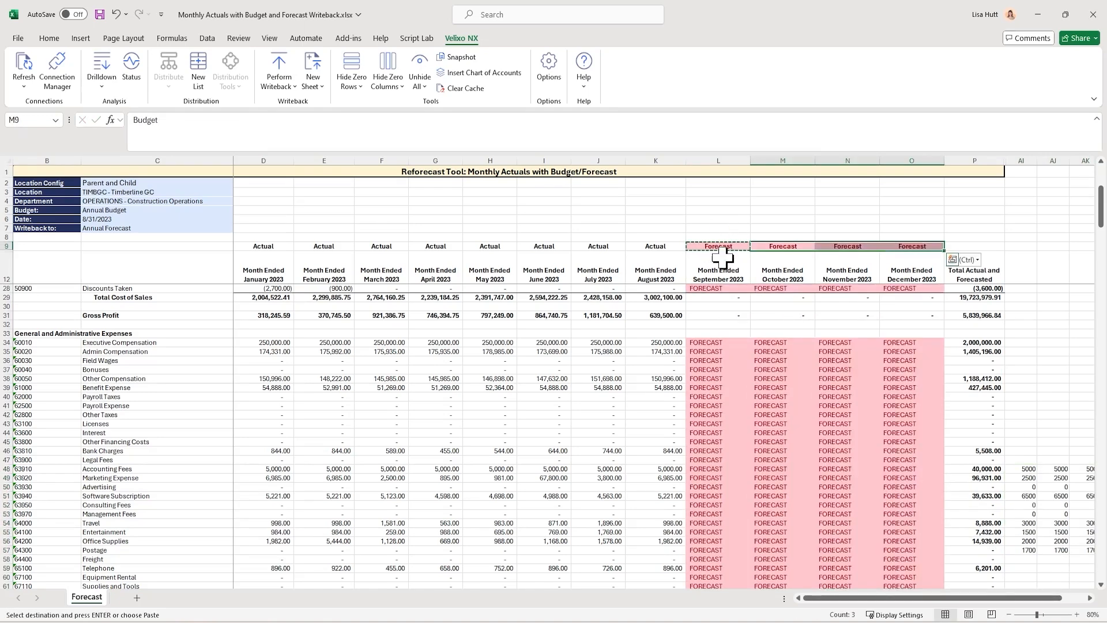
Copy the parked amounts in AI48:AL57 and paste them as values into the September–December forecast cells L48:O57
click(713, 468)
right_click(713, 469)
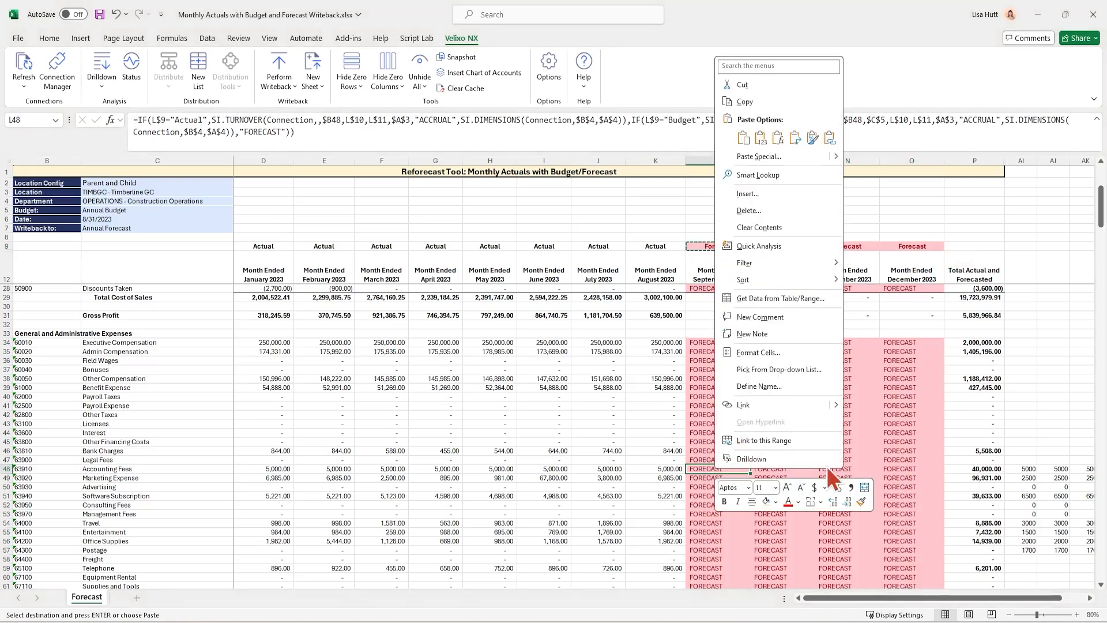
click(1021, 469)
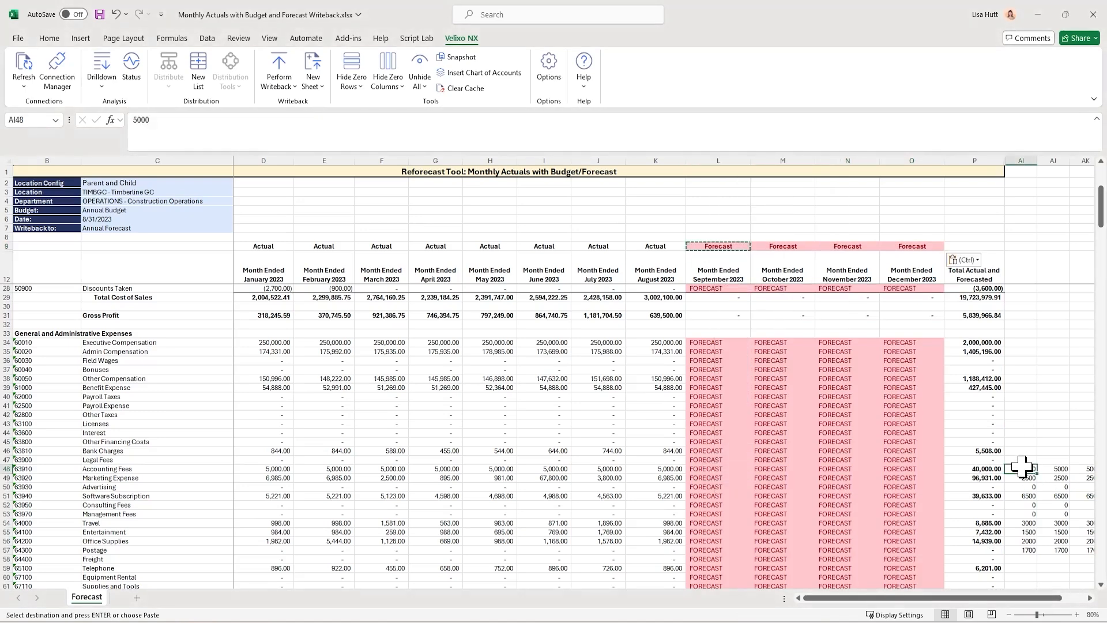
drag(1021, 468, 1022, 467)
key(shift+Down)
key(shift+Down)
key(shift+Down)
key(shift+Down)
key(shift+Down)
key(shift+Down)
key(shift+Down)
key(shift+Down)
key(shift+Down)
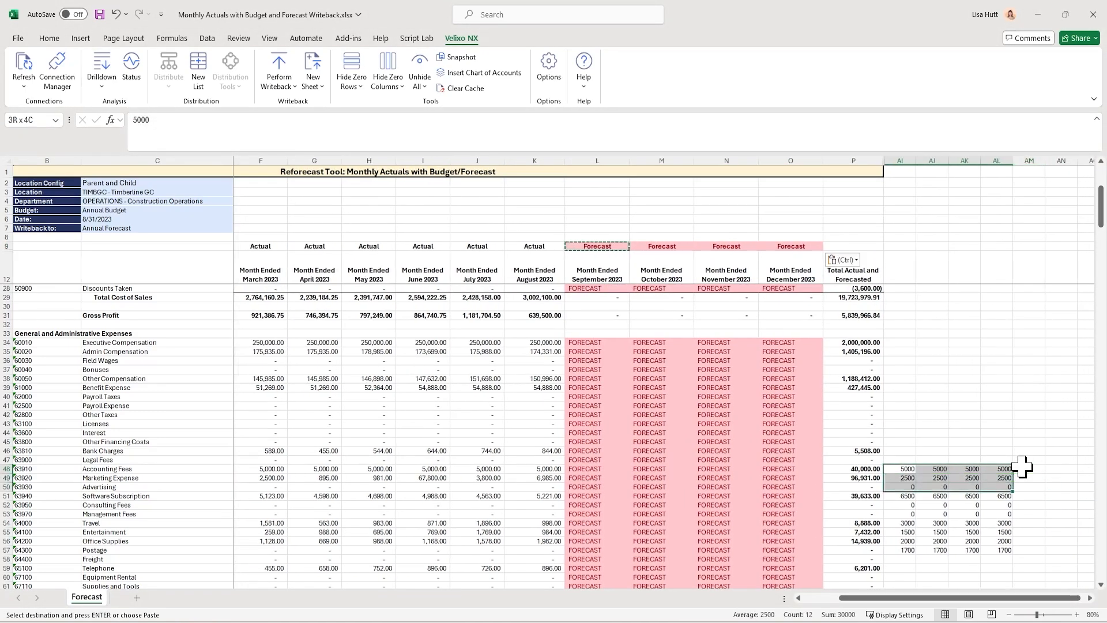
key(ctrl+c)
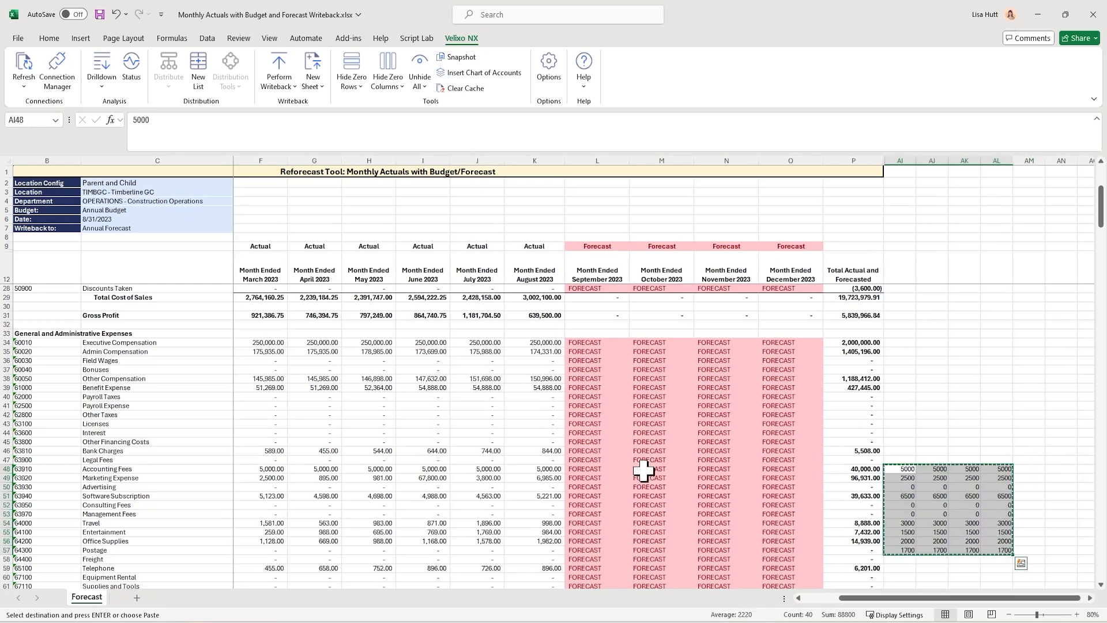
right_click(584, 468)
click(631, 141)
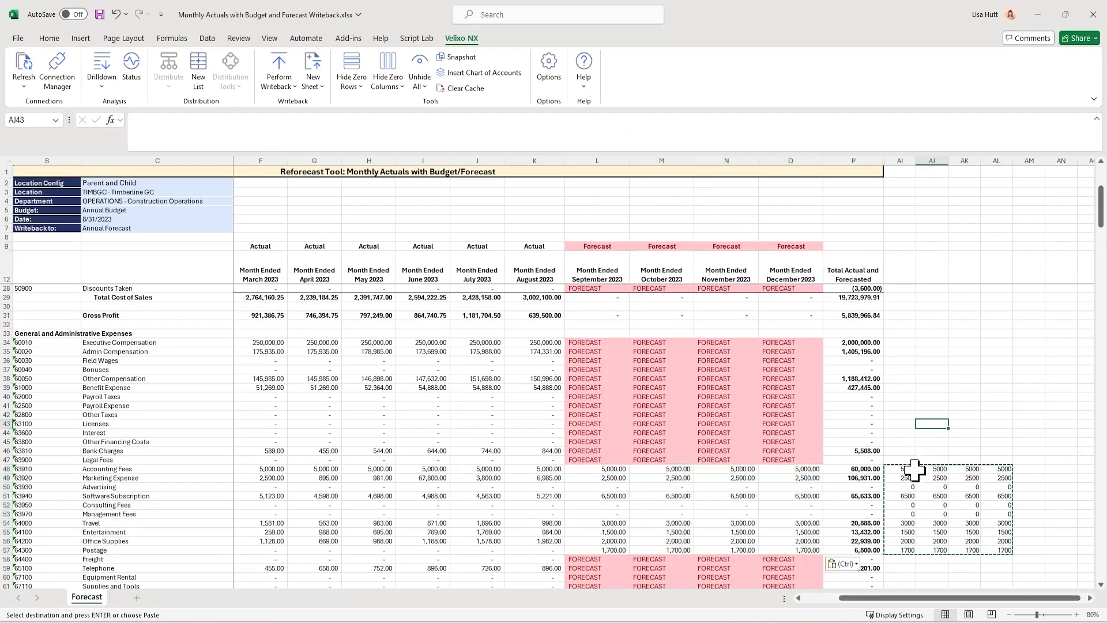
Clear the parked amounts from AI48:AL57 and check the pasted forecast values in L48:O57
drag(902, 468, 1007, 547)
key(Delete)
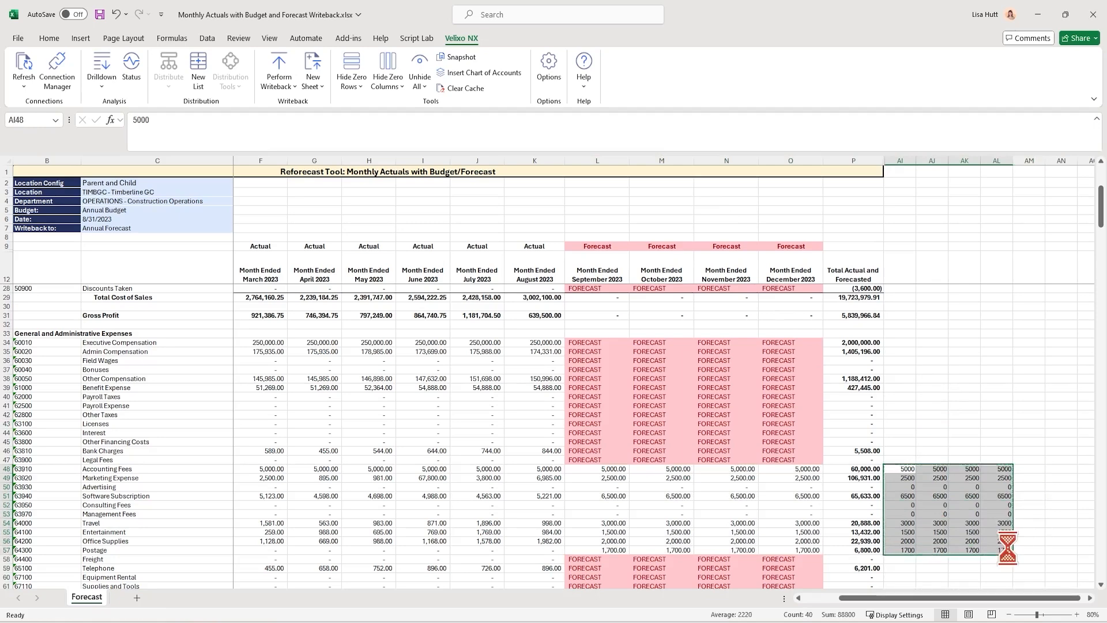
click(595, 441)
click(615, 469)
drag(616, 470, 812, 550)
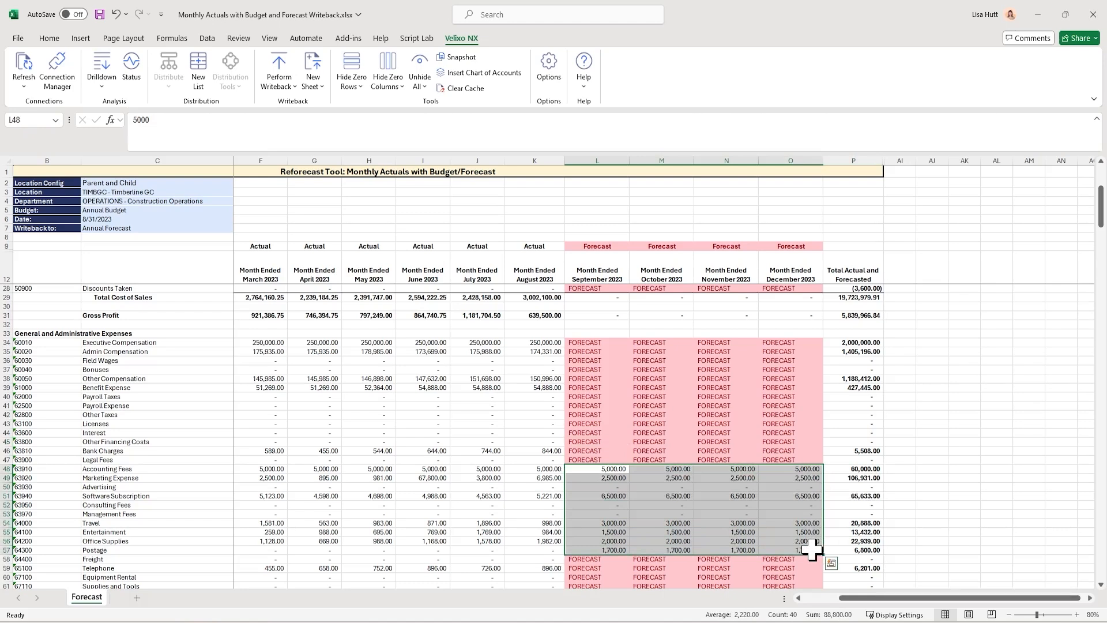
View the Perform Writeback options for uploading the forecast from the current sheet or selected cells
click(614, 470)
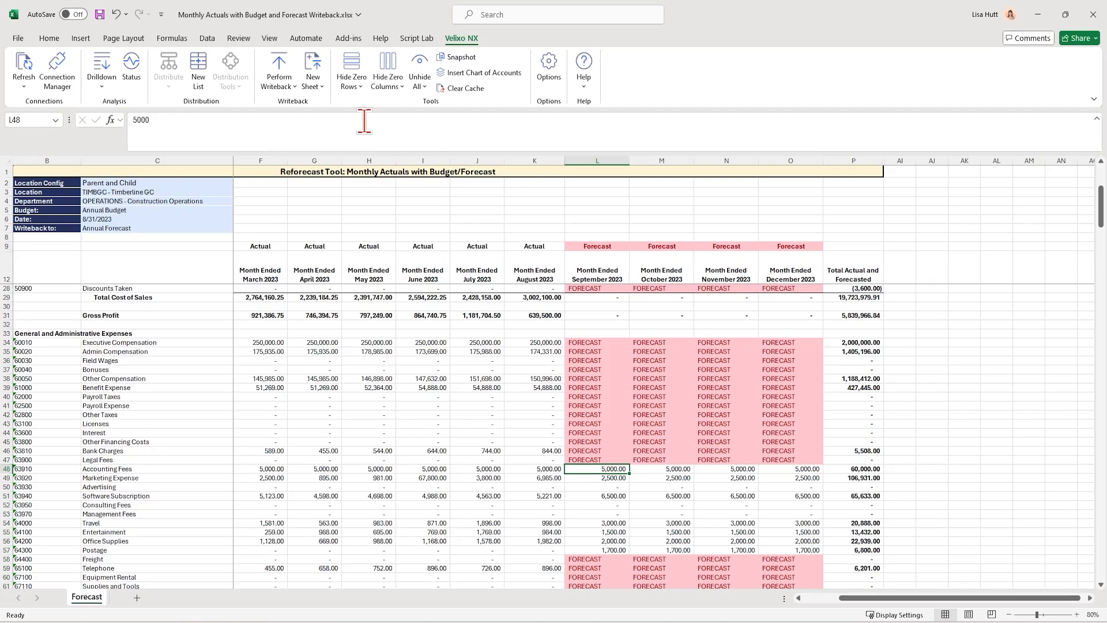
click(294, 87)
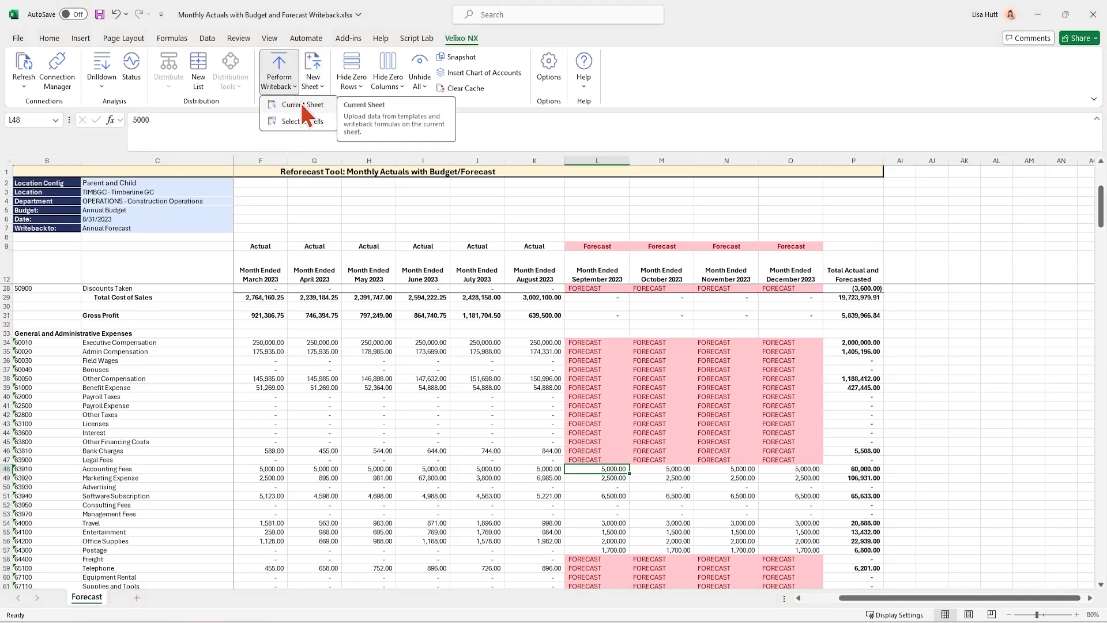
click(697, 370)
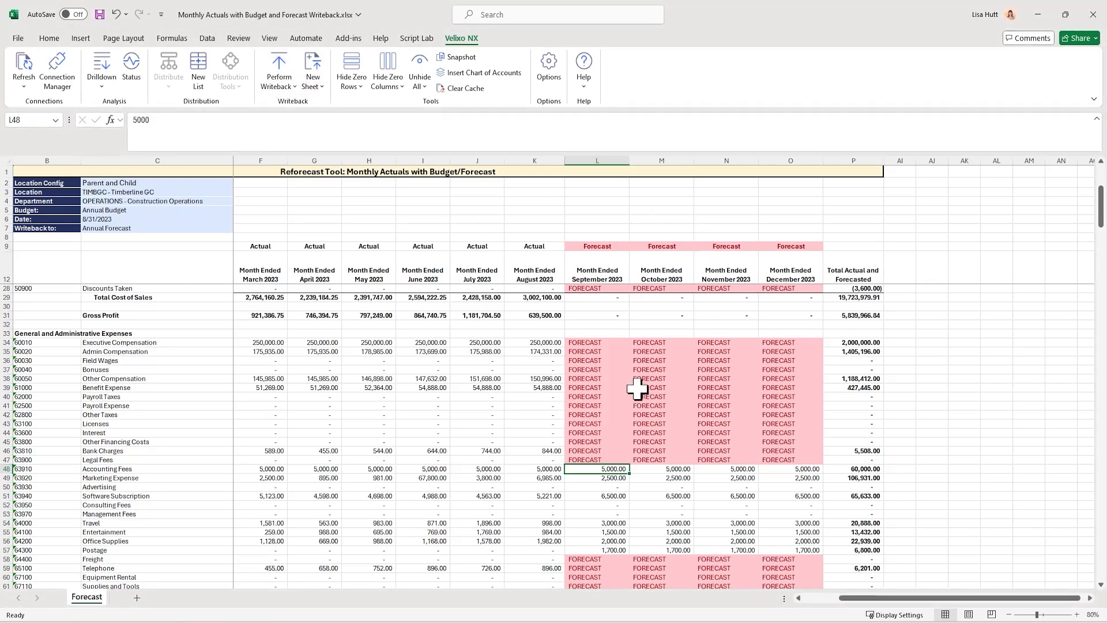
Examine the September–December forecast cells from Revenue down to Net Income, and recheck the Perform Writeback options
scroll(634, 383, up, 2)
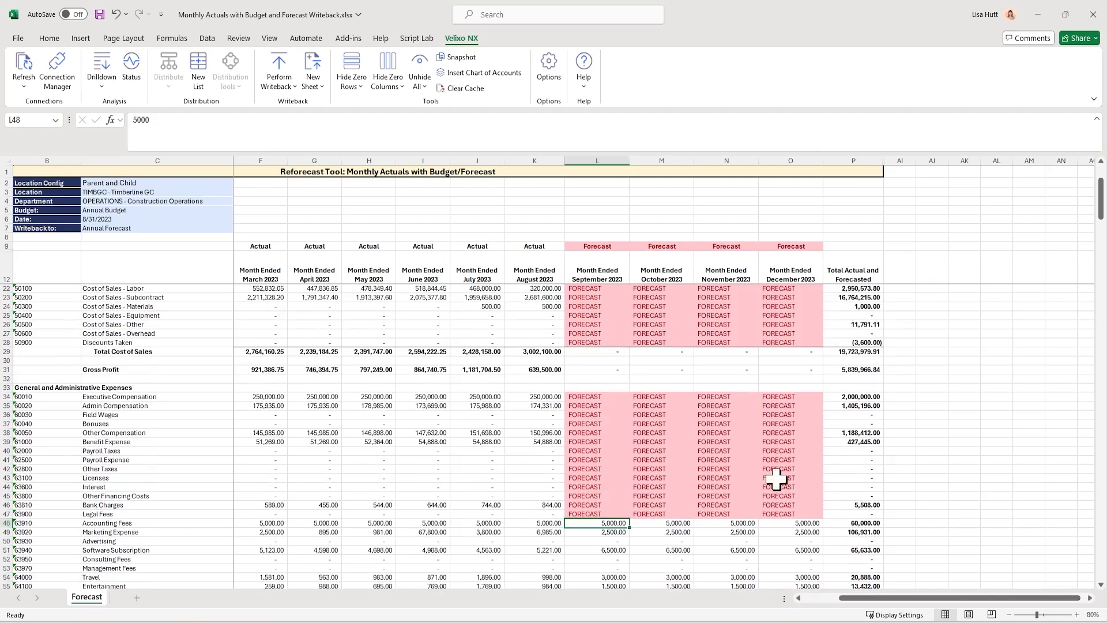
scroll(599, 334, up, 3)
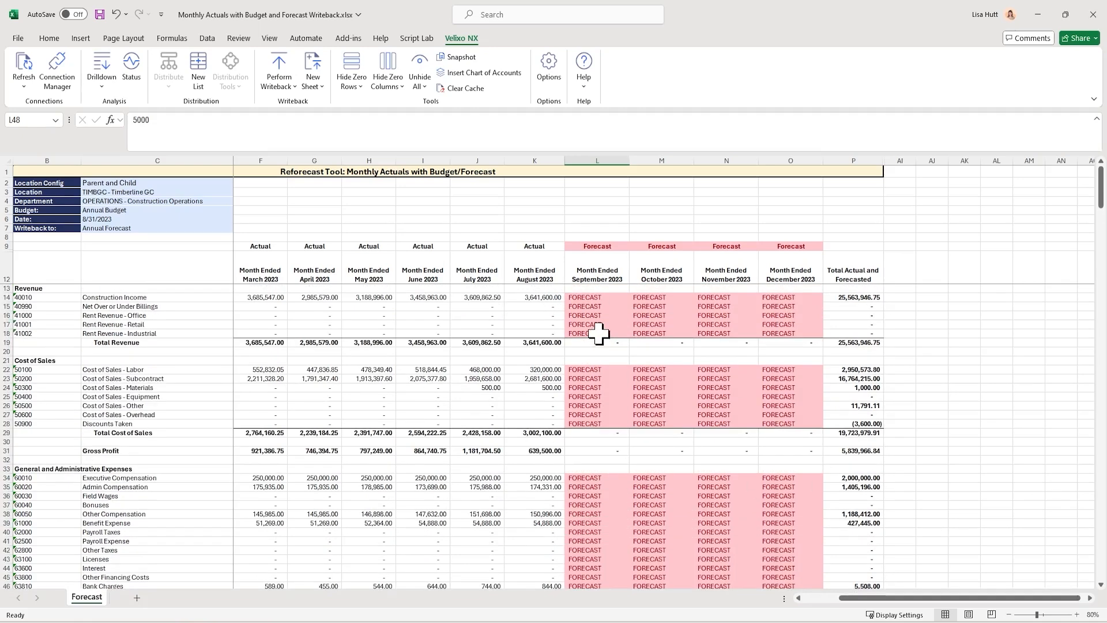
drag(594, 297, 789, 333)
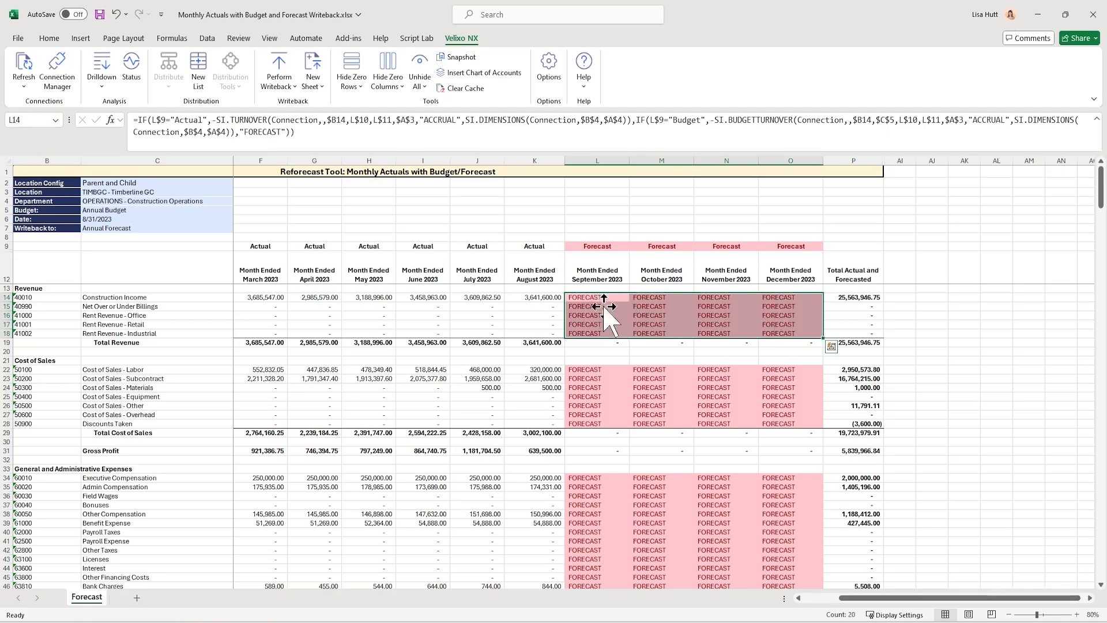
scroll(691, 449, down, 7)
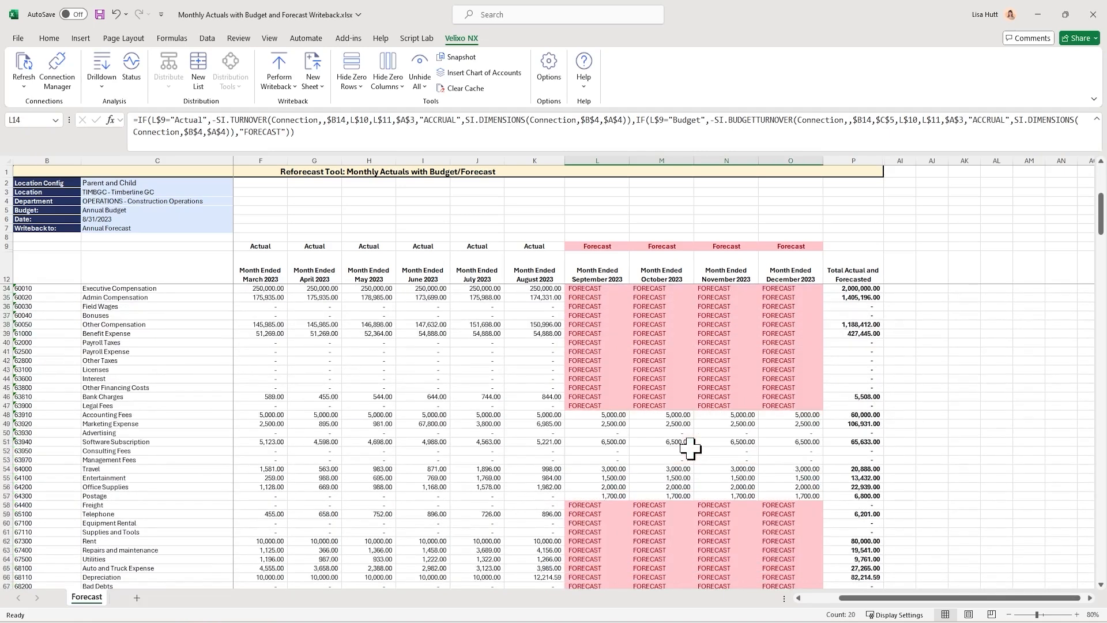
scroll(690, 449, down, 5)
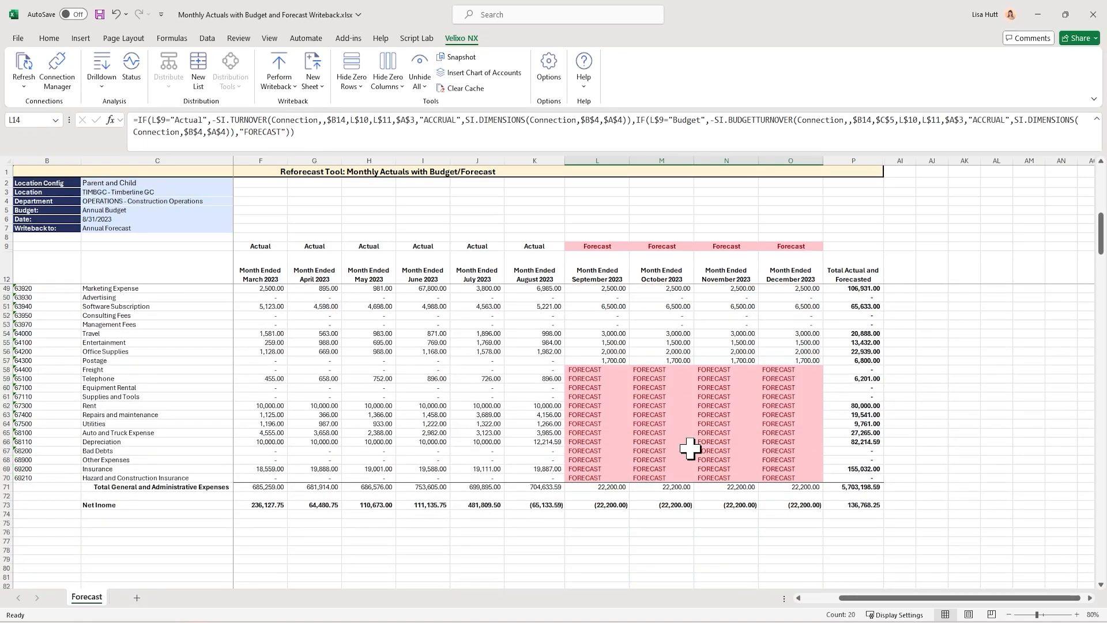
scroll(690, 449, up, 12)
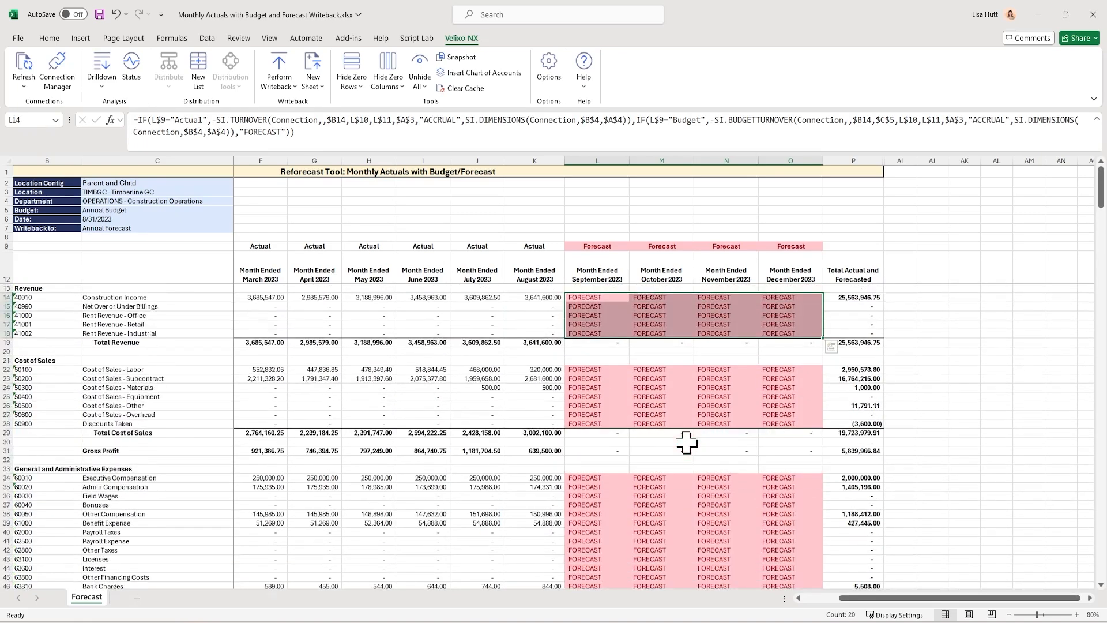
click(294, 89)
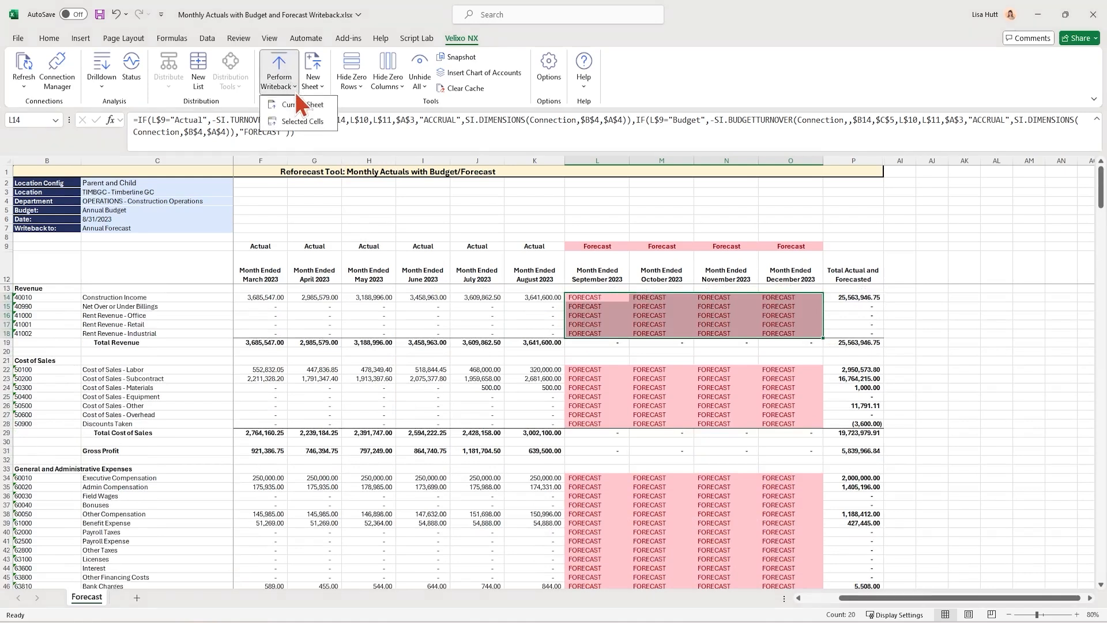
click(727, 319)
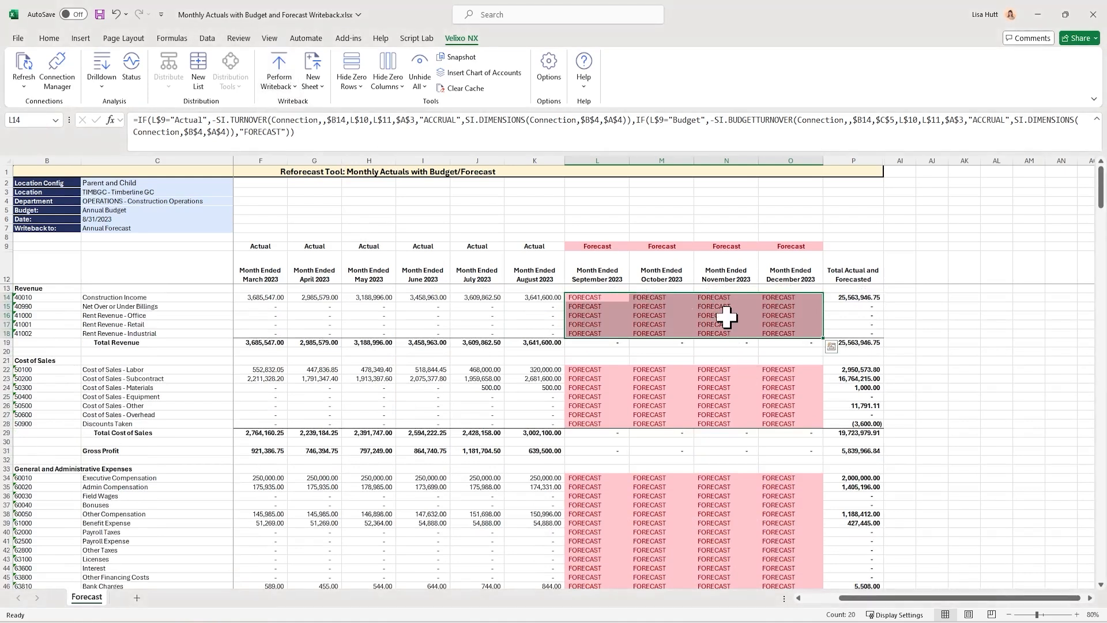
Review the report's Date, Budget and Writeback to settings in C5:C7 against the November forecast cells
click(123, 219)
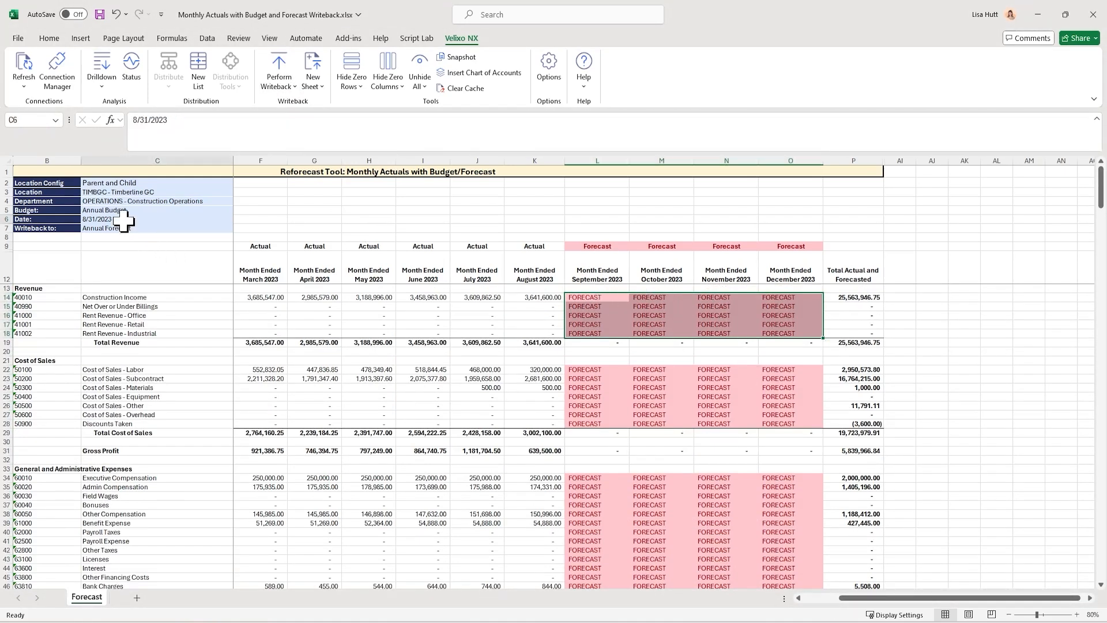
click(130, 229)
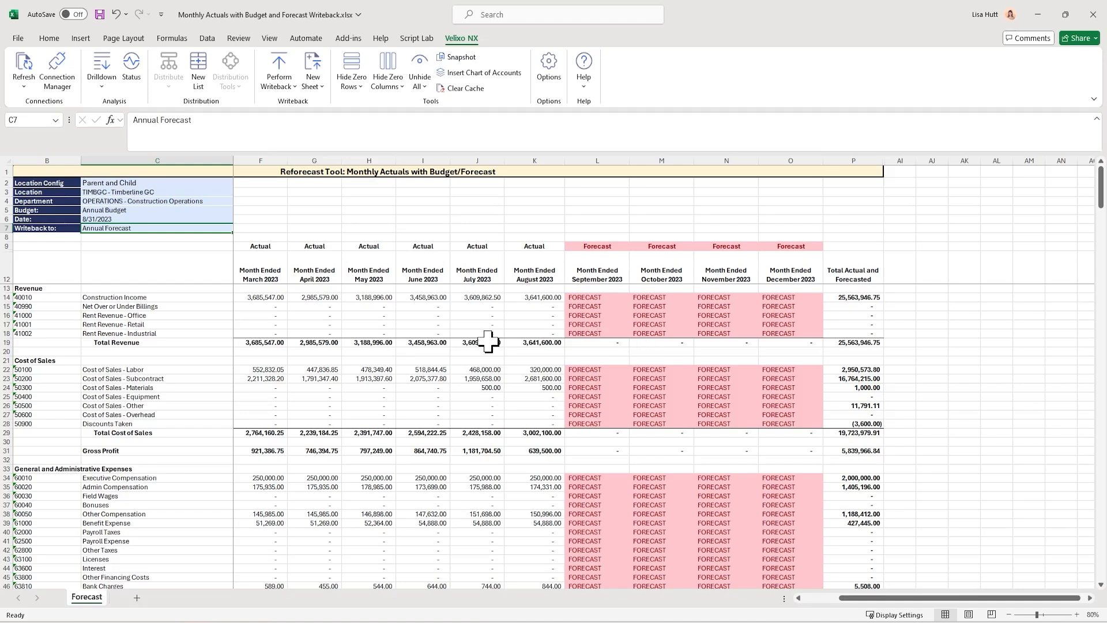
click(120, 209)
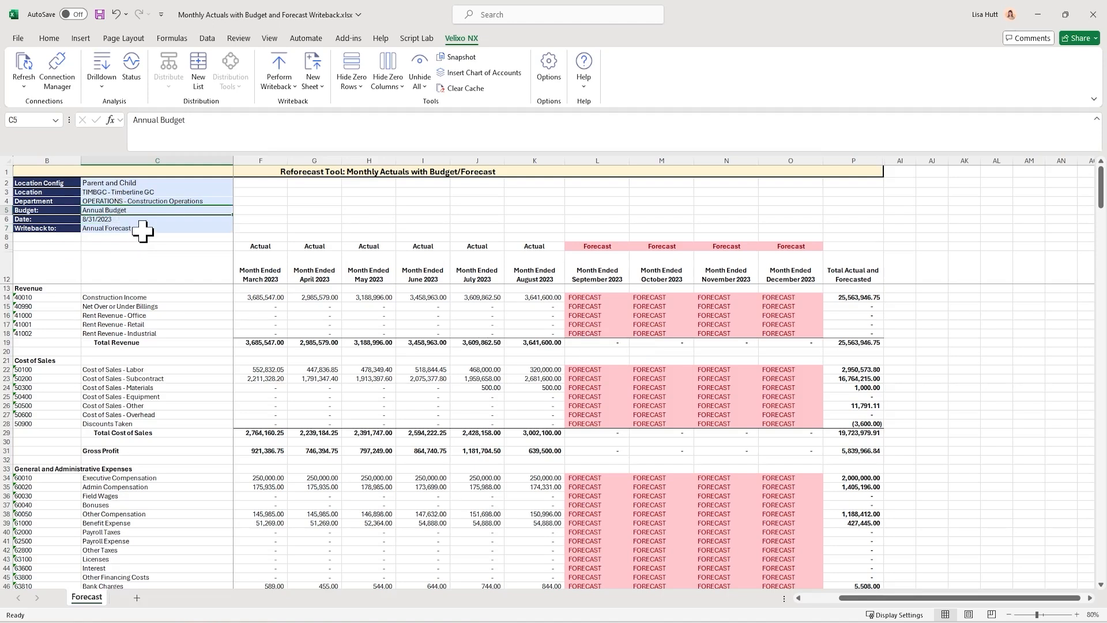
click(141, 228)
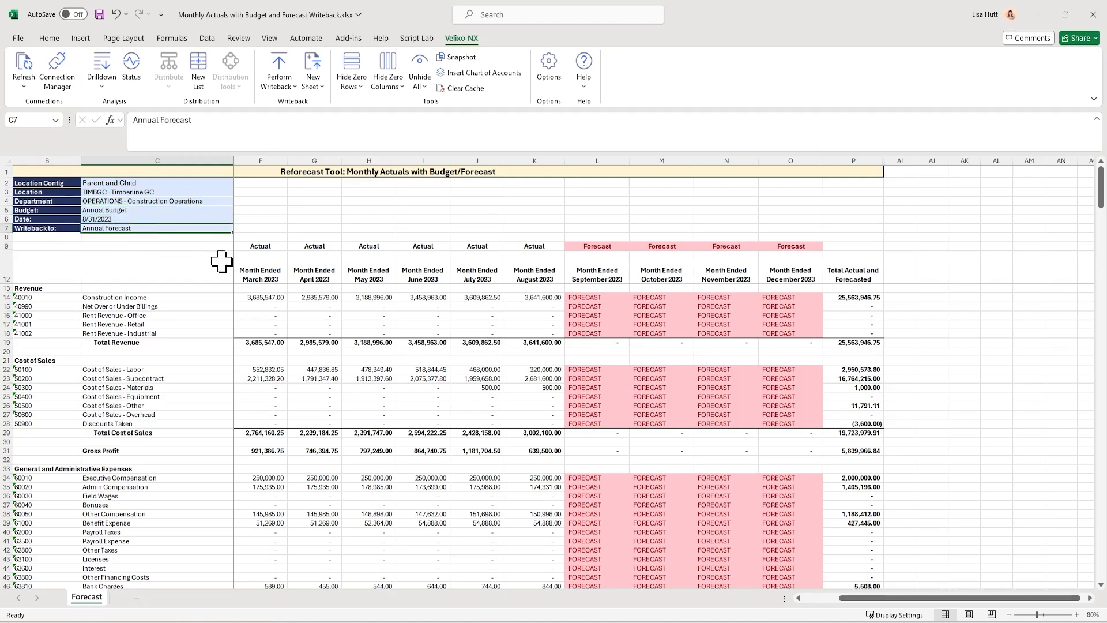
click(728, 315)
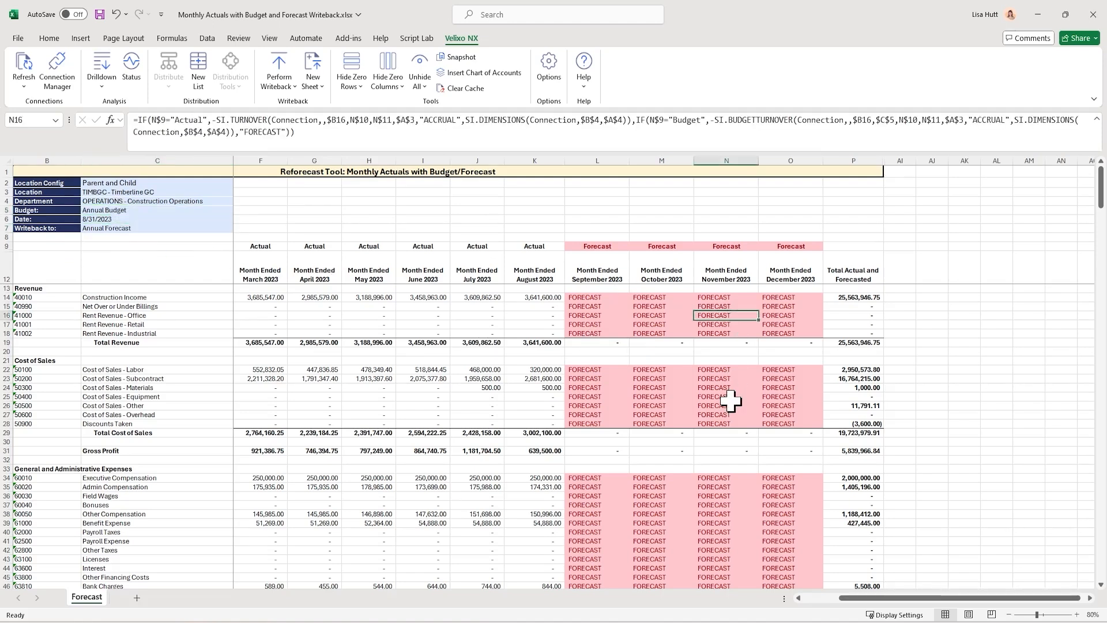
click(178, 227)
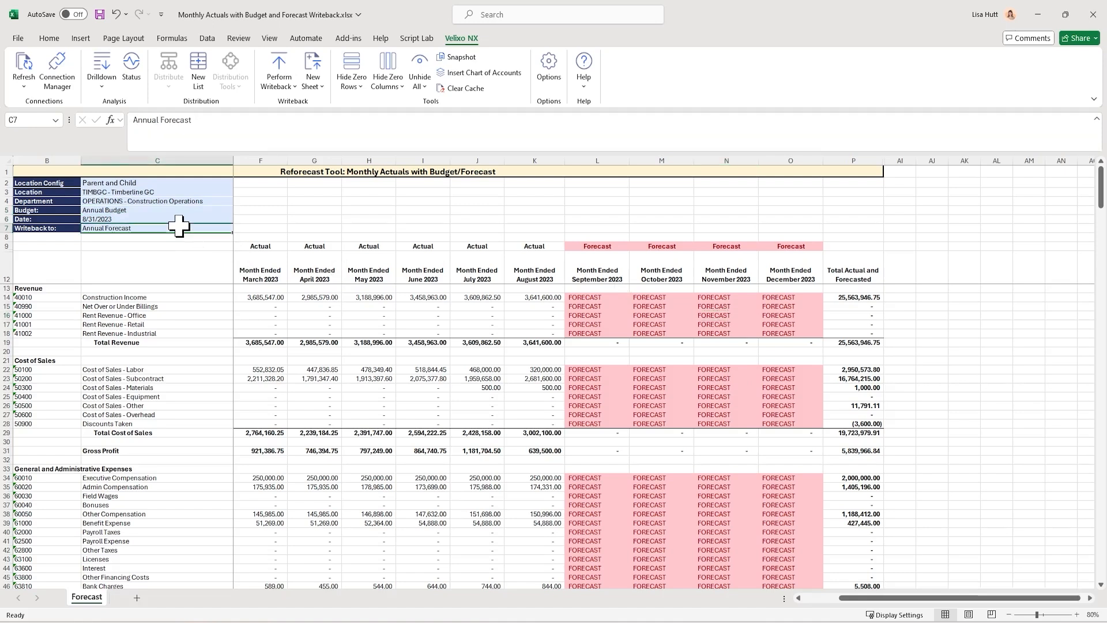
Set the September 2023 column type in L9 back to Budget with the pasted expense values left in place
click(599, 314)
scroll(645, 458, down, 5)
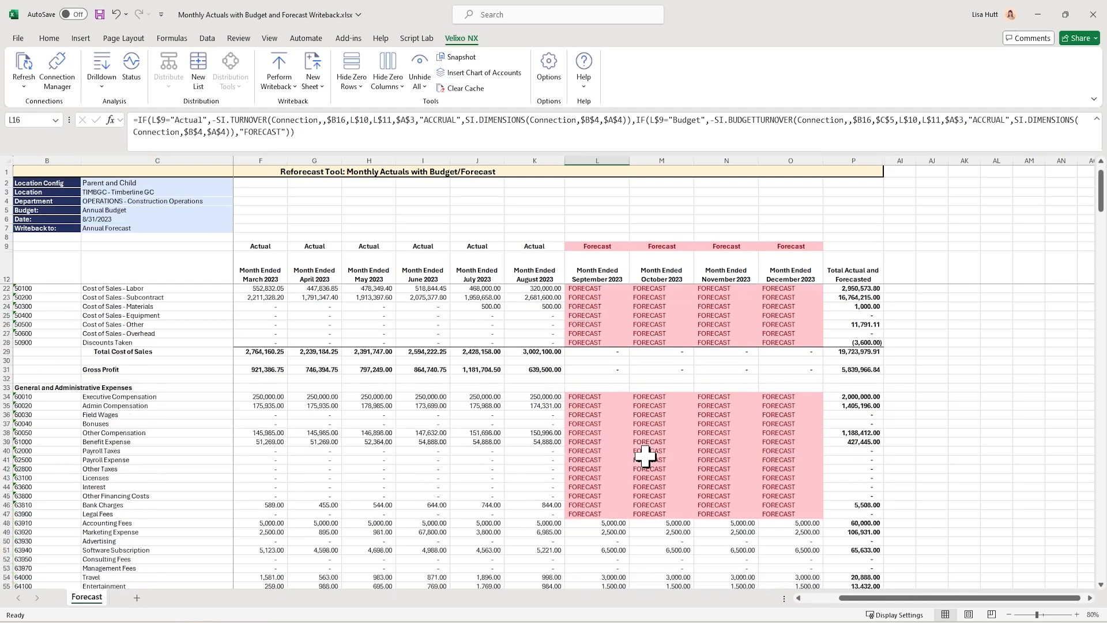
scroll(644, 458, down, 2)
scroll(644, 457, down, 2)
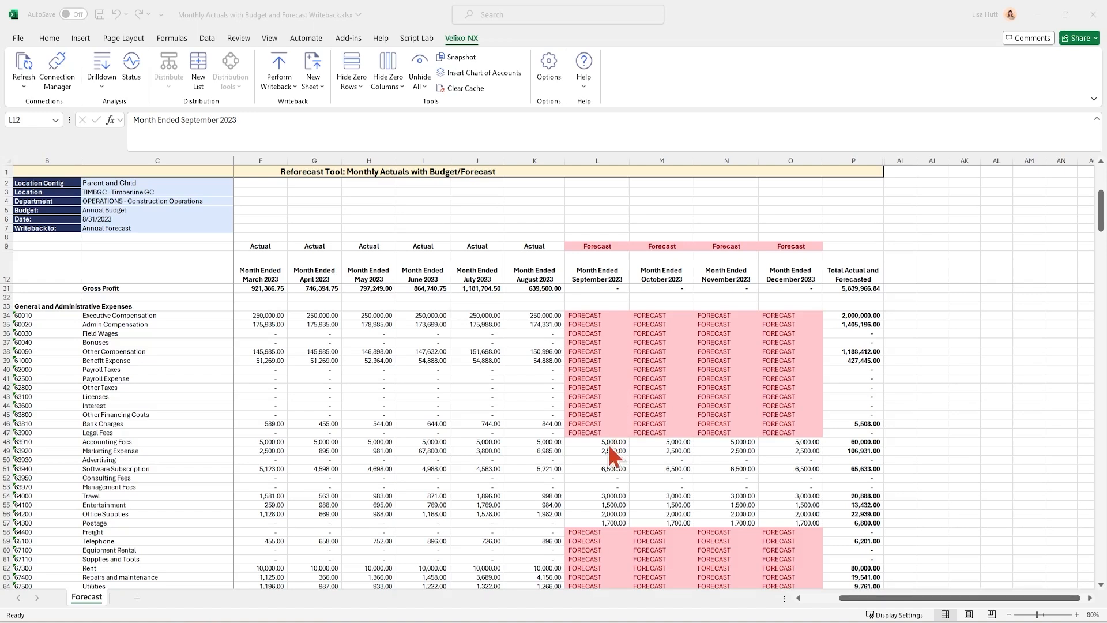
click(599, 247)
click(598, 245)
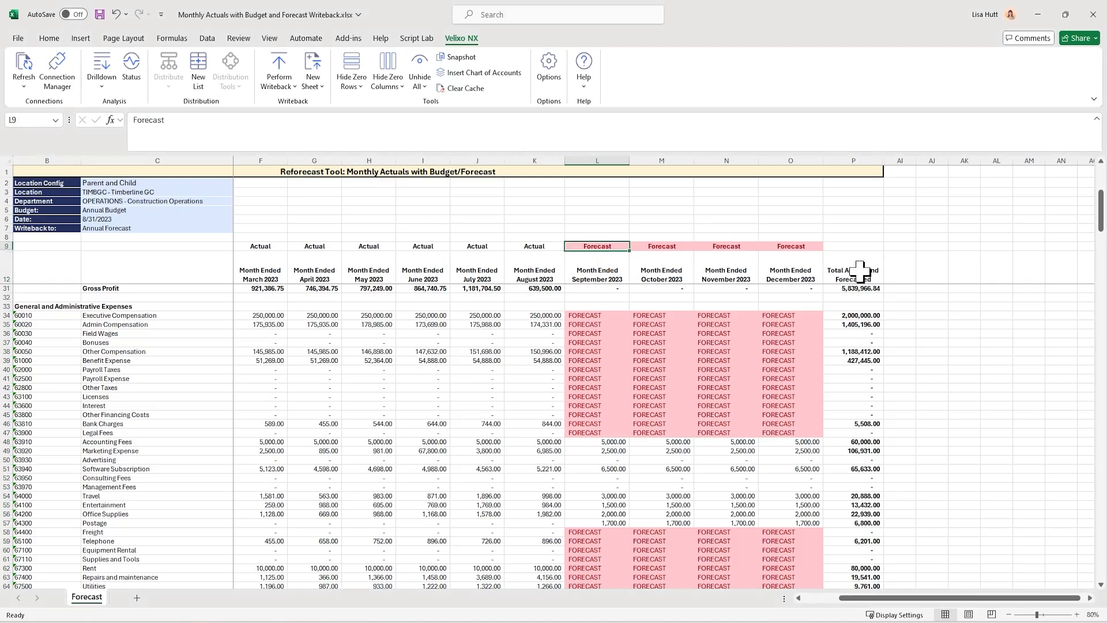
text(Budget)
key(Return)
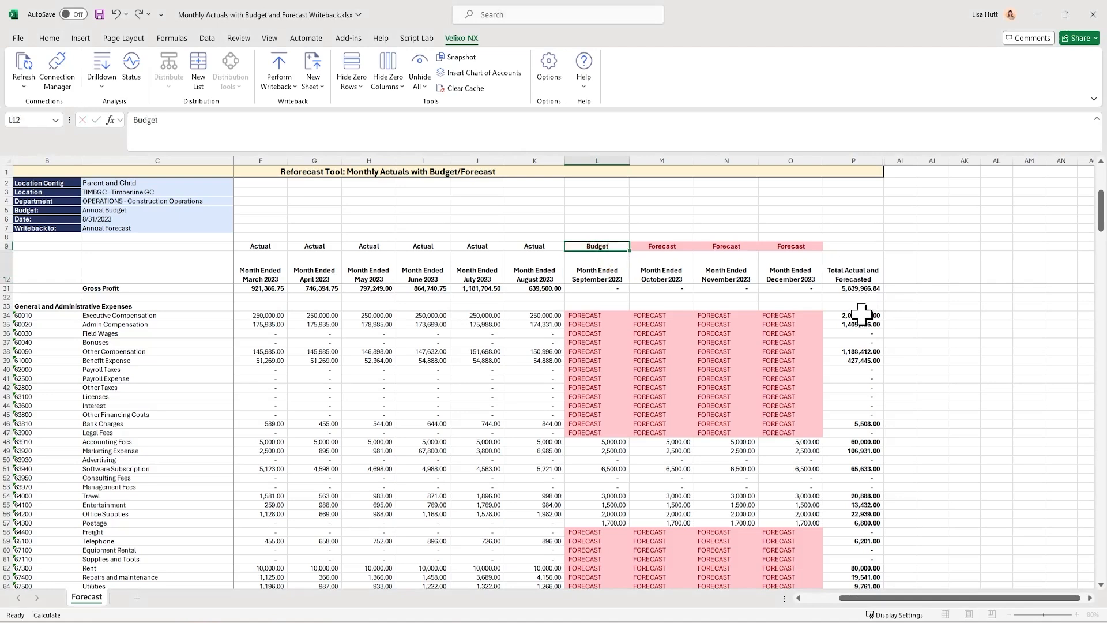
Make the September–December 2023 values from Accounting Fees down to Postage (L48:O57) bold to mark them as pasted entries
click(596, 441)
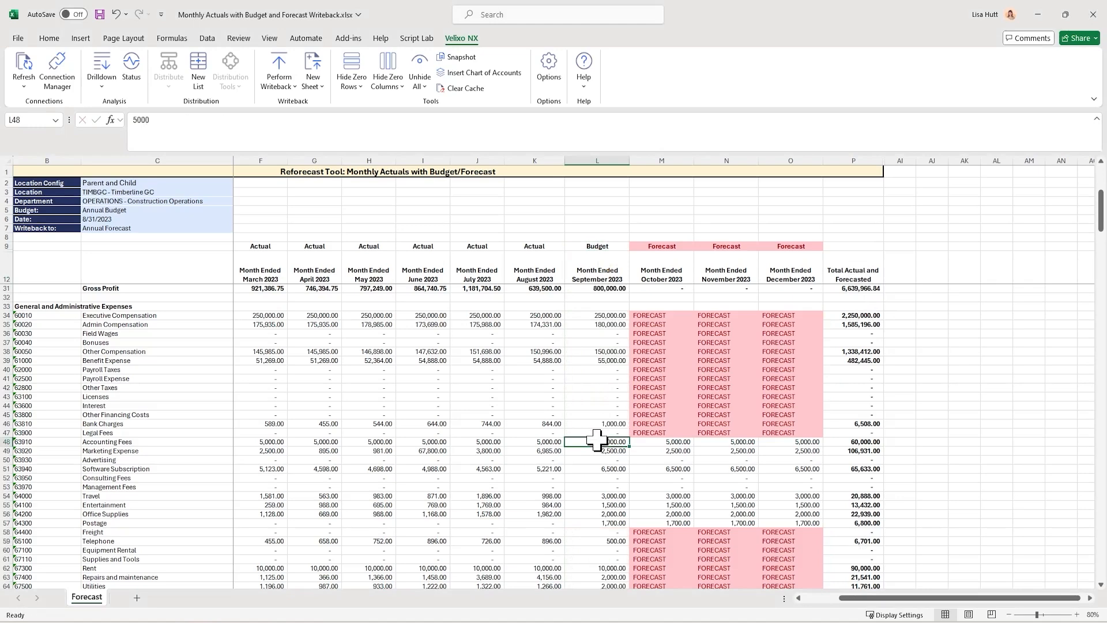
mouse_move(597, 441)
mouse_down()
mouse_move(763, 494)
mouse_move(778, 519)
mouse_up()
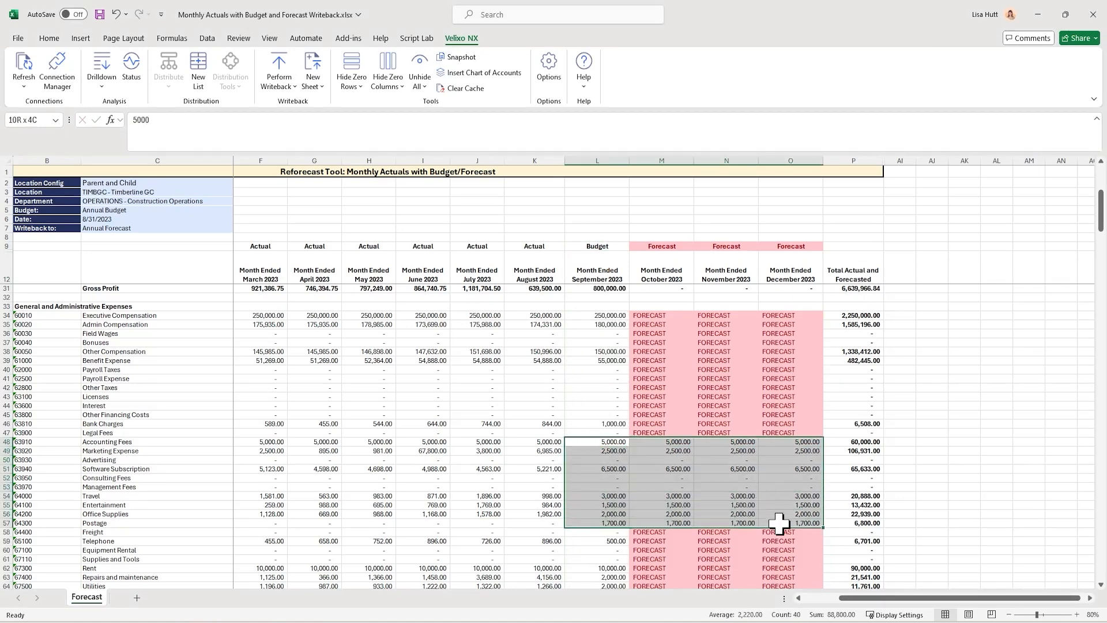
click(51, 37)
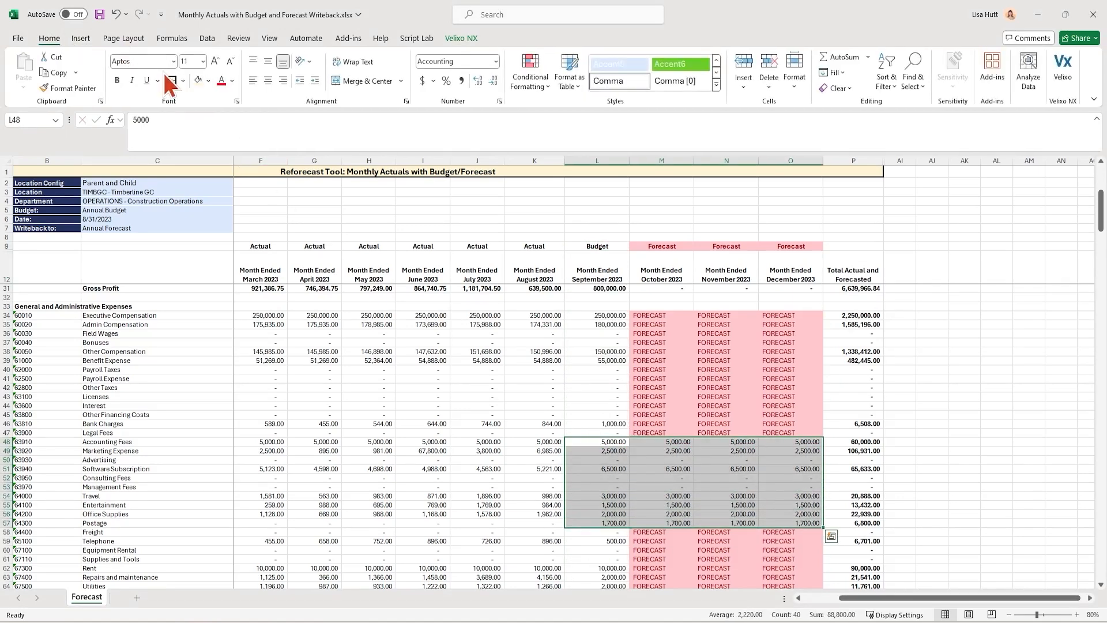
click(209, 82)
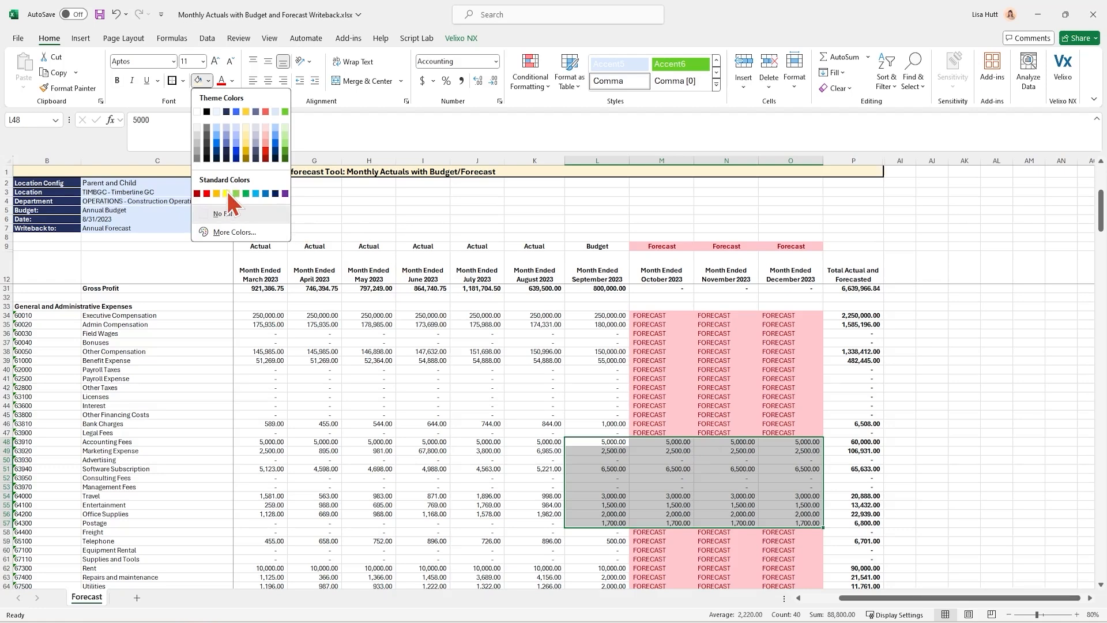
key(Escape)
key(ctrl+b)
click(607, 460)
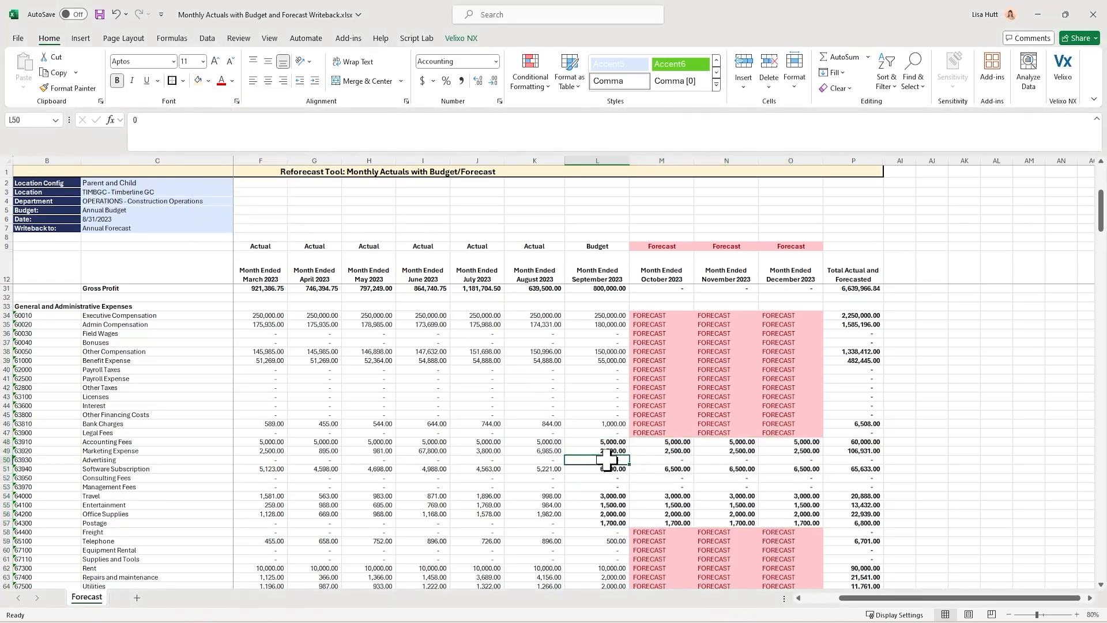
Set the September 2023 column type in L9 to Forecast
click(606, 246)
text(Forecast)
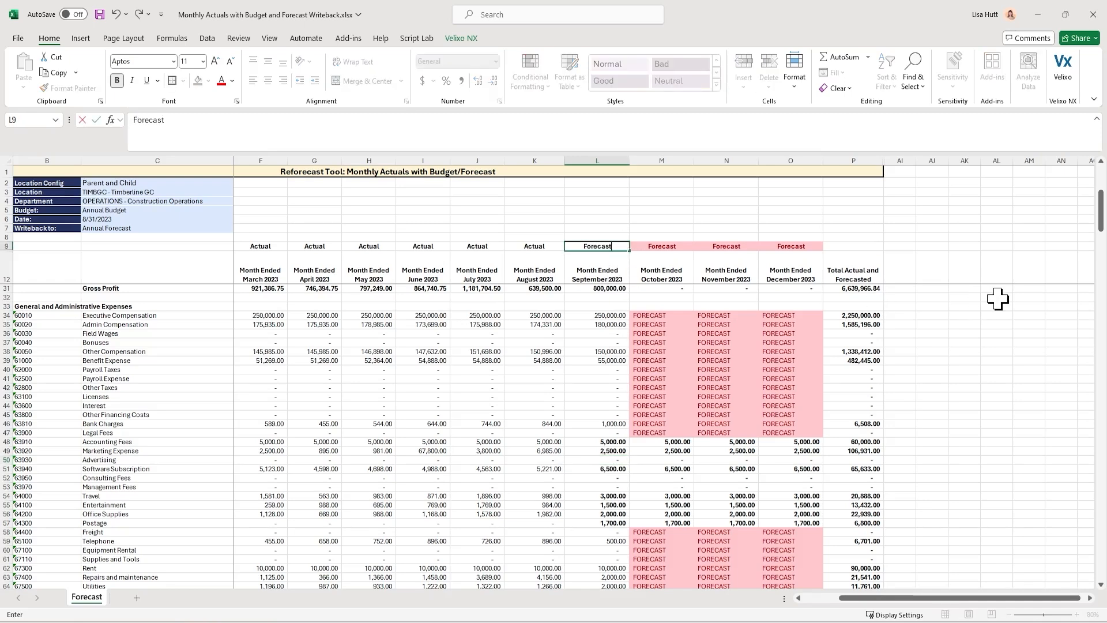
key(Return)
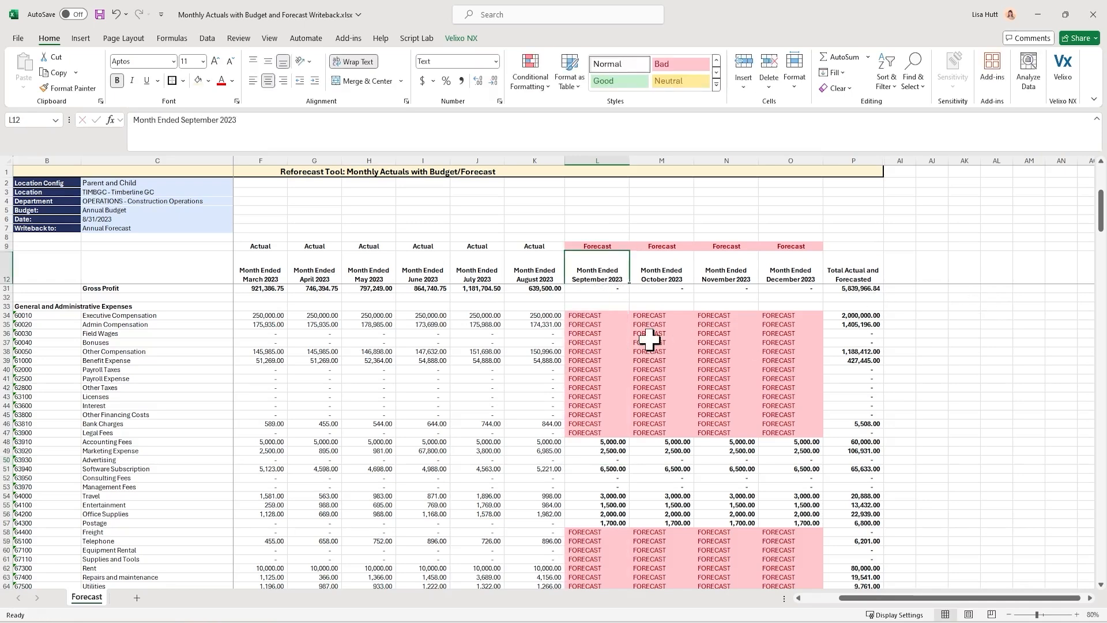
Review the September–December FORECAST cells from Revenue down to Net Income, starting with the September expense cells L34:L47
drag(614, 317, 602, 432)
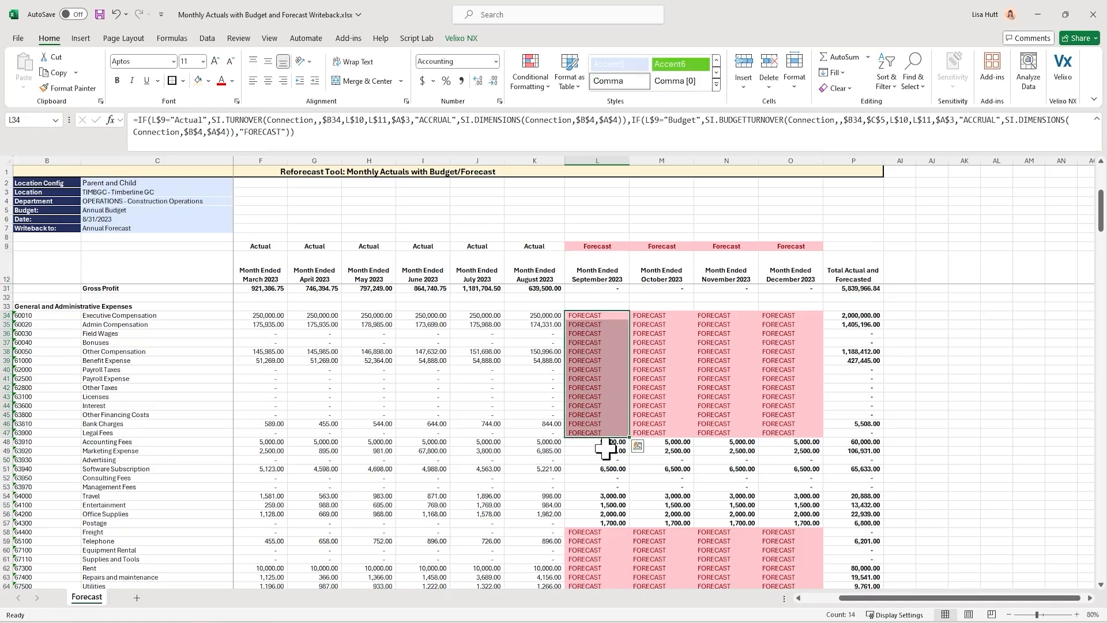
scroll(605, 448, up, 6)
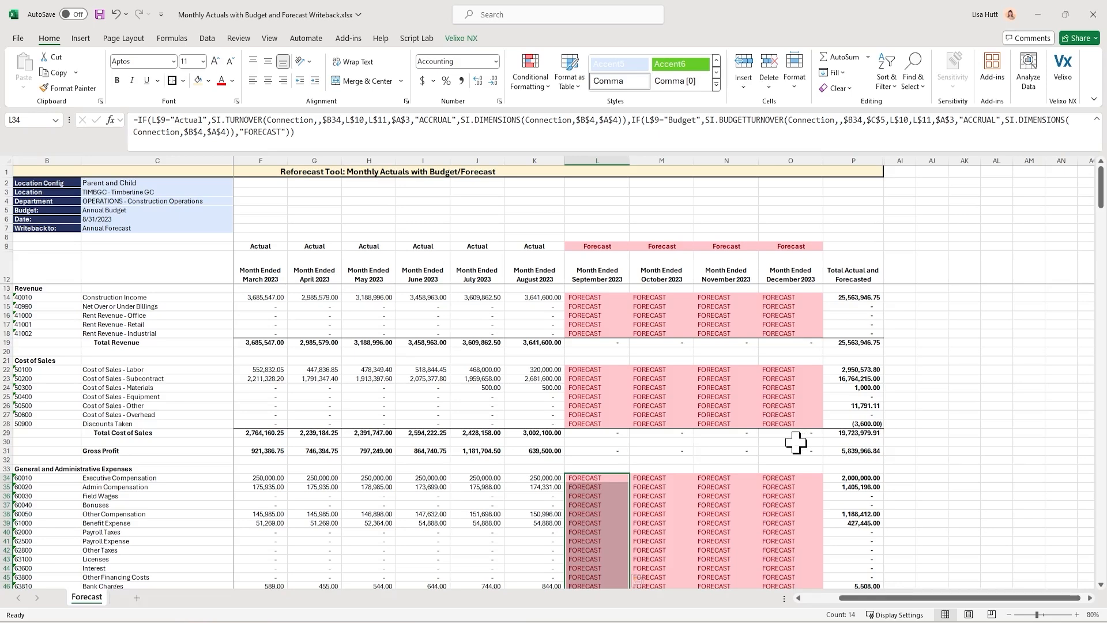
scroll(796, 442, down, 13)
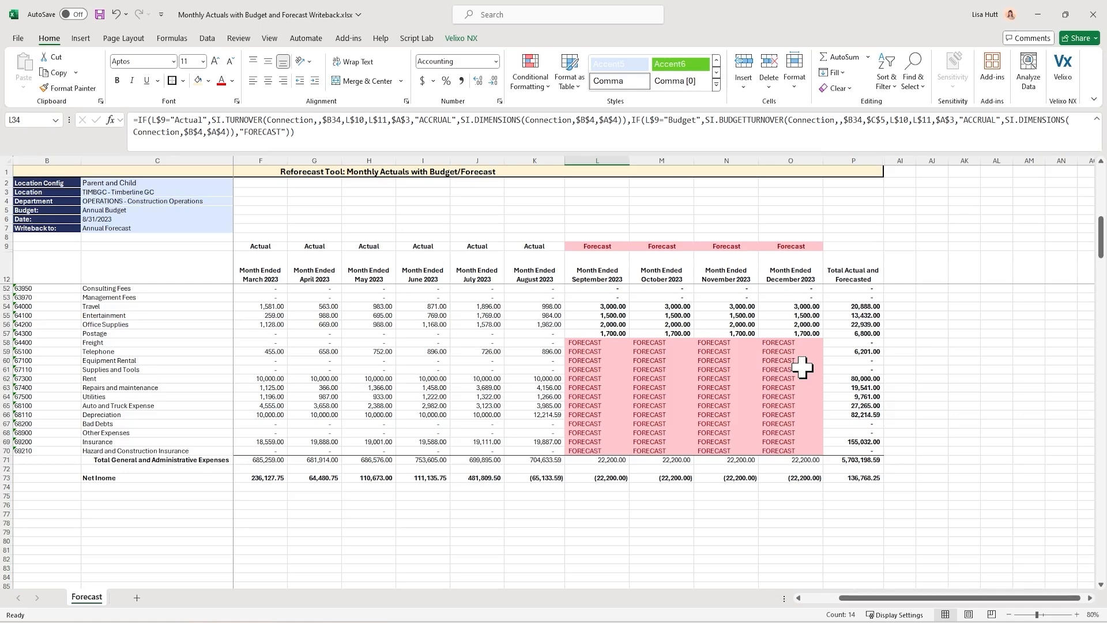
scroll(802, 366, up, 13)
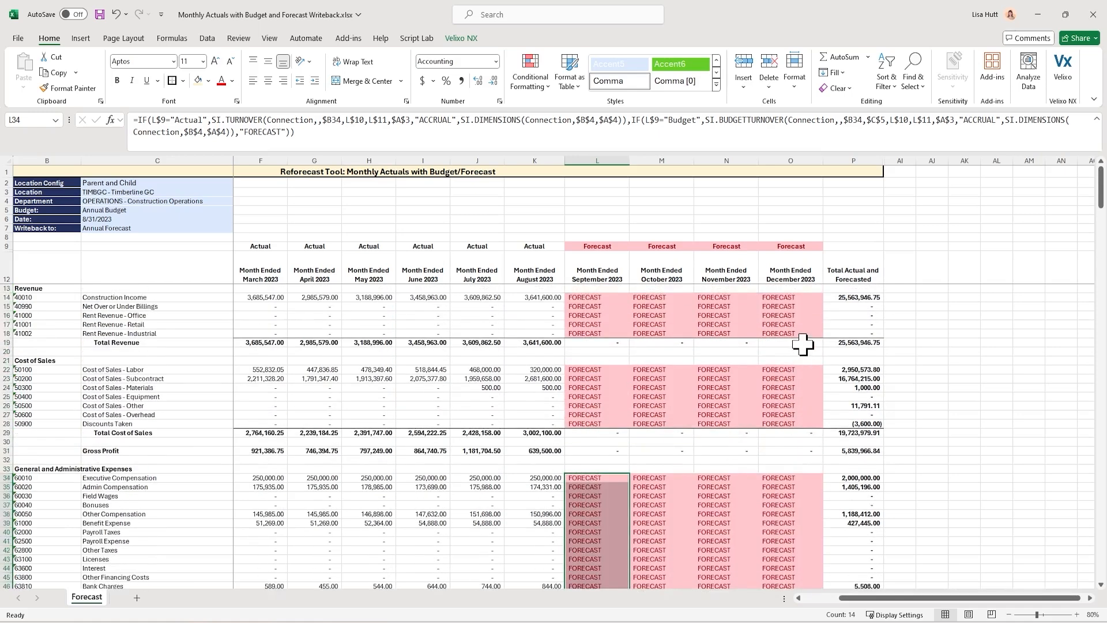